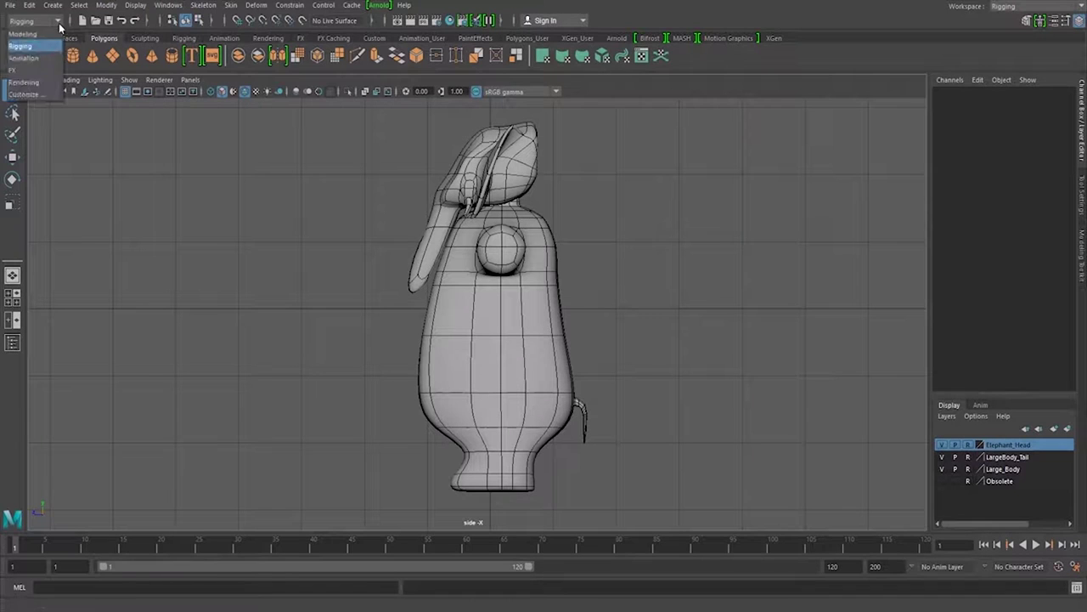
- Import REF-RhinoRight.jpg as an image plane in the side view and select it
left_click(39, 79)
left_click(228, 359)
left_click(251, 192)
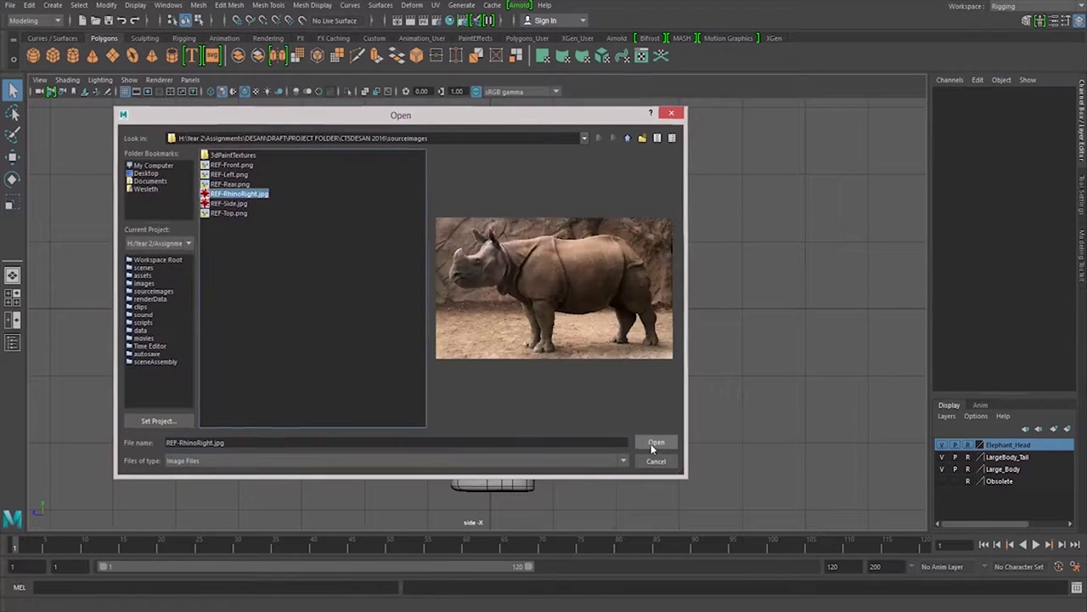
left_click(651, 444)
scroll(685, 241, "down", 3)
left_click(605, 310)
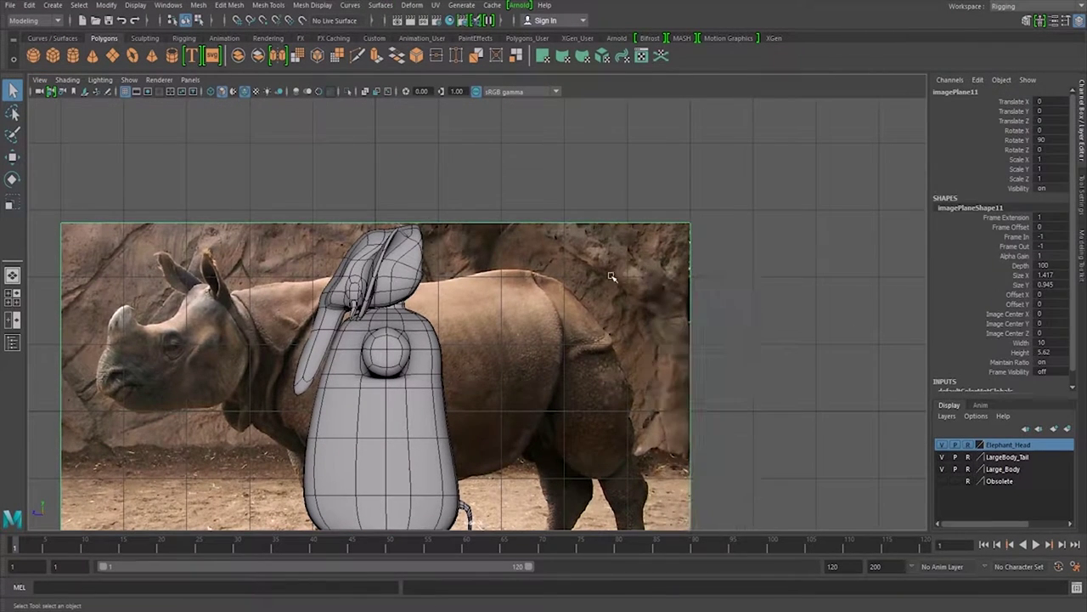
- Move and scale the rhino photo so its head sits above the body
key("w")
mouse_move(340, 371)
left_mouse_down()
mouse_move(496, 325)
mouse_move(650, 323)
left_mouse_up()
key("r")
key("w")
mouse_move(561, 340)
left_mouse_down()
mouse_move(477, 312)
mouse_move(498, 309)
left_mouse_up()
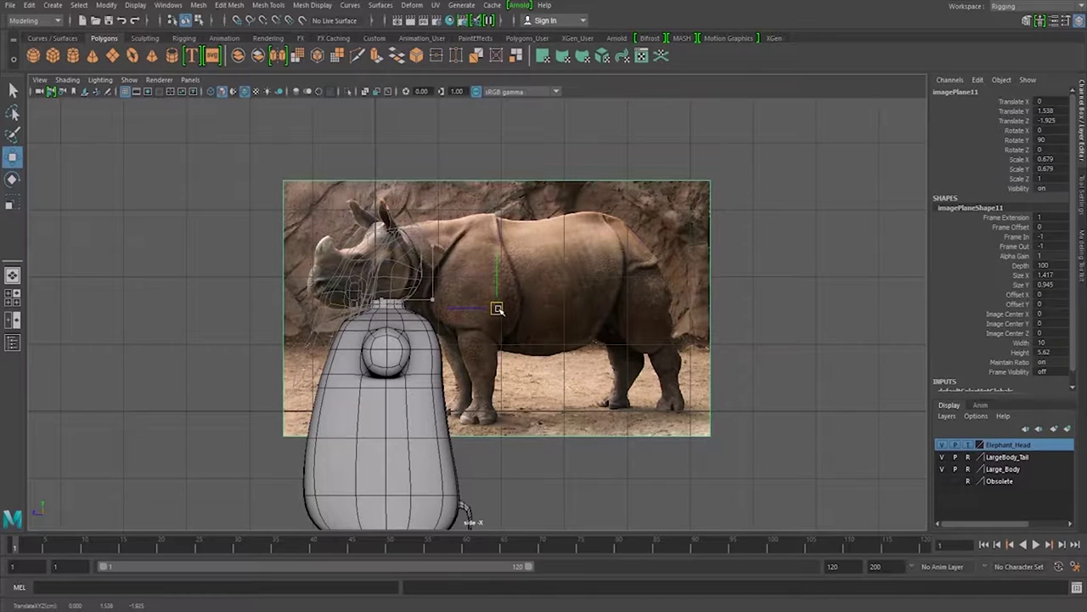
- Hide the Elephant_Head layer, create a new display layer, and frame the rhino head
left_click(943, 445)
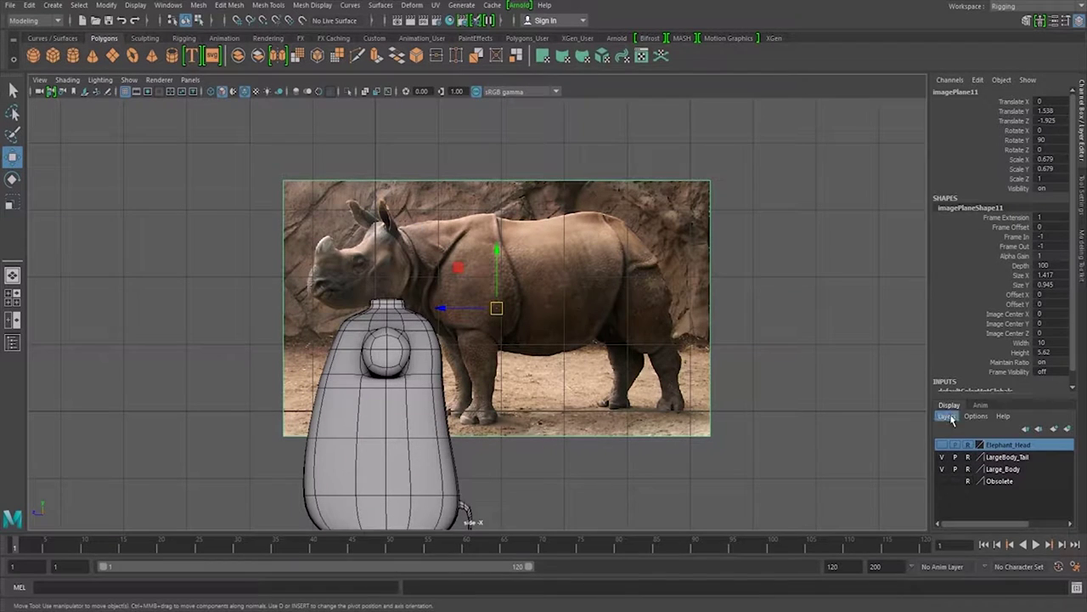
left_click(950, 419)
left_click(958, 476)
scroll(425, 306, "up", 3)
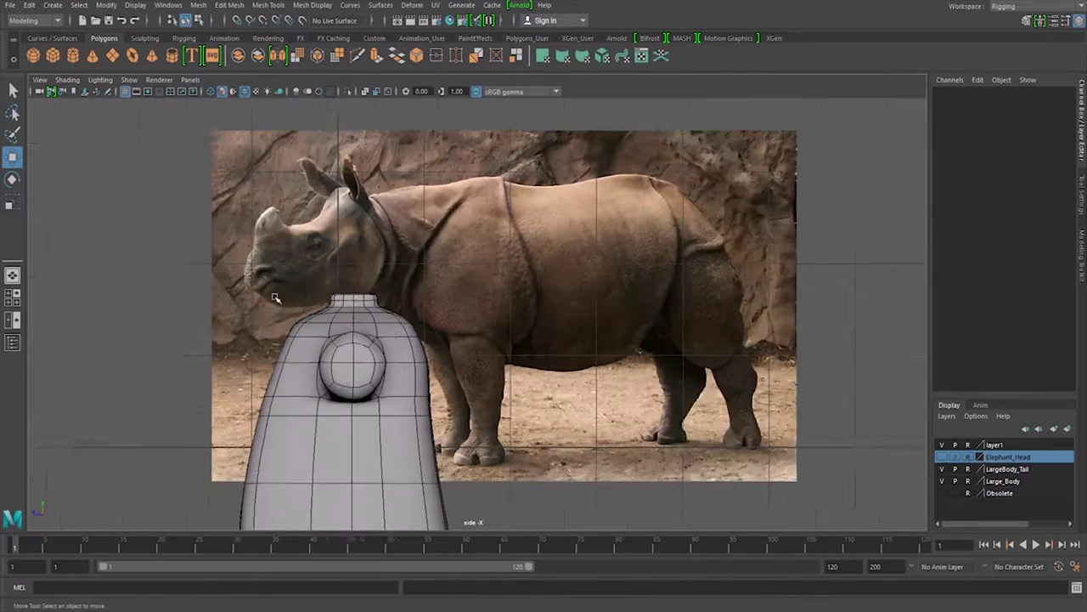
middle_click_drag(357, 306, 451, 306, "alt")
- Place a scaled polygon cube over the rhino's head and add divisions of 2
left_click(53, 55)
left_click_drag(442, 361, 441, 212)
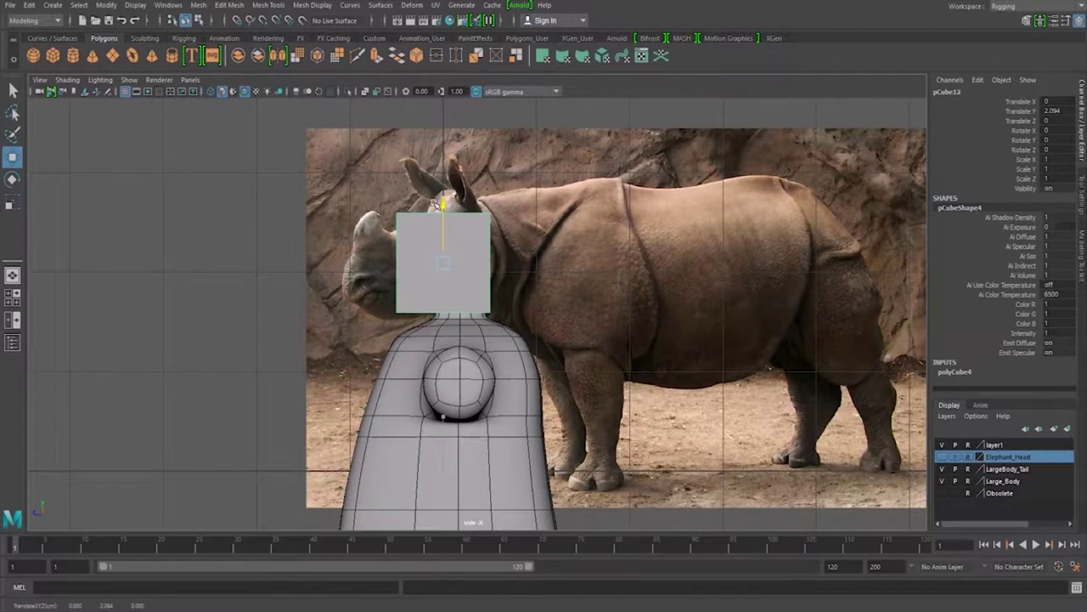
scroll(434, 209, "up", 2)
key("r")
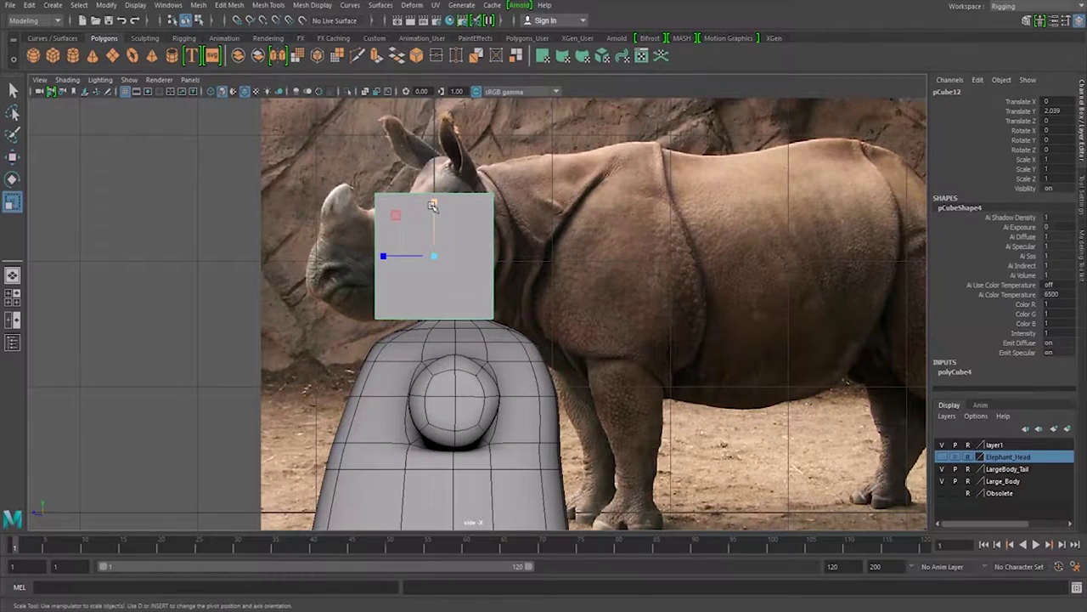
left_click(1083, 250)
left_click(1044, 399)
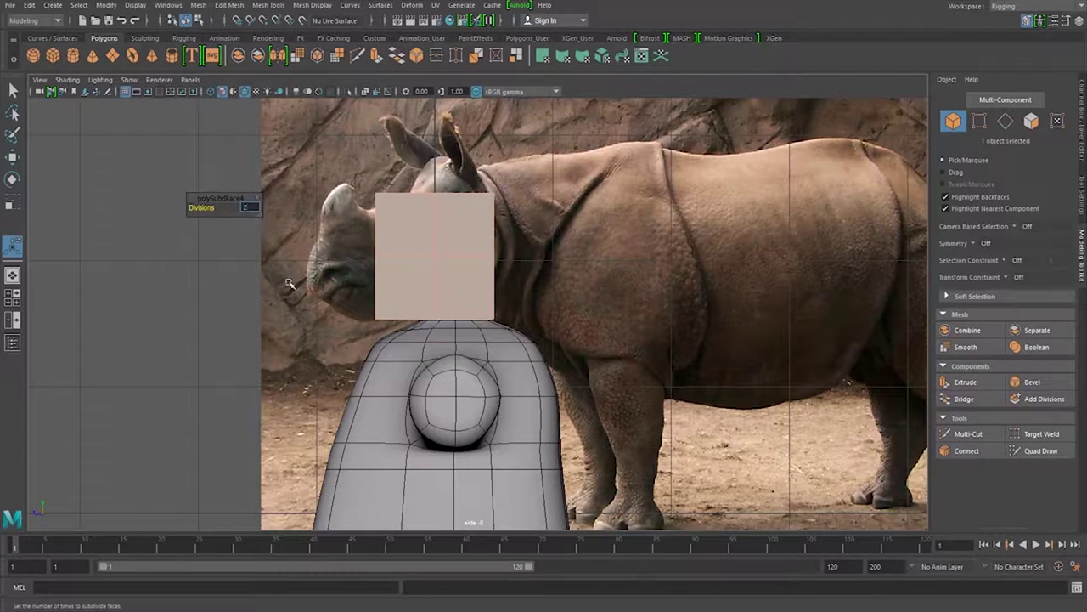
key("F9")
- In wireframe, move the cube's front vertex columns out toward the rhino's snout
left_click_drag(361, 174, 420, 335)
key("w")
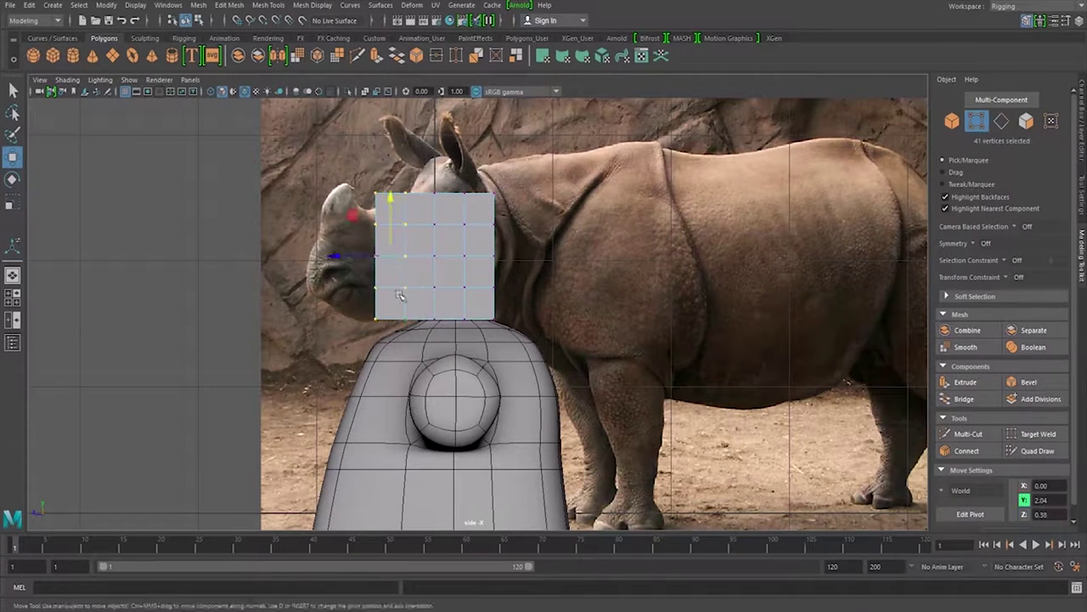
left_click_drag(335, 256, 269, 257)
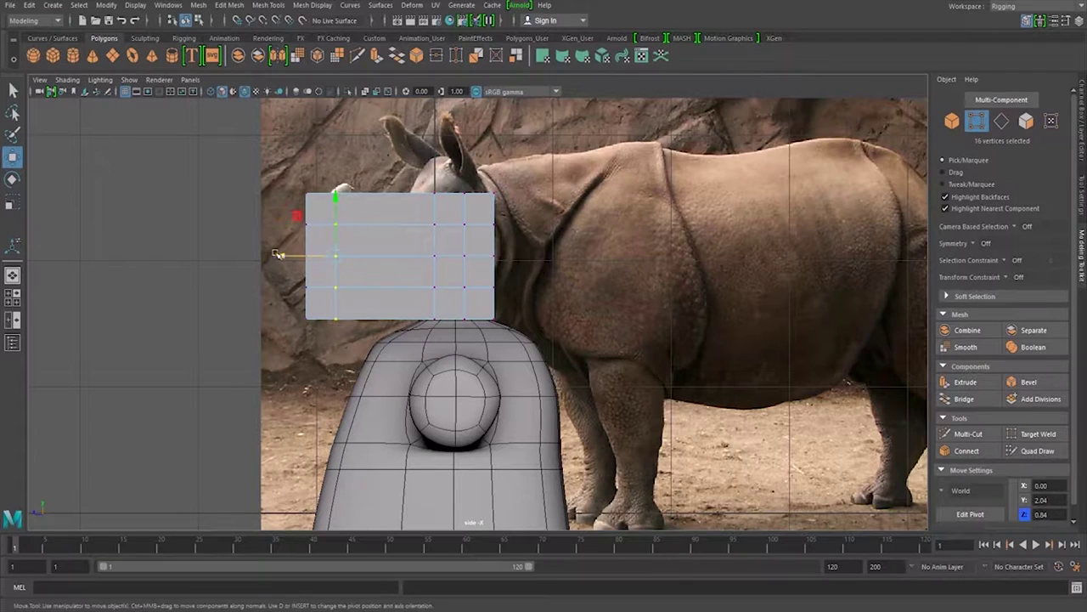
scroll(298, 246, "up", 2)
key("4")
left_click_drag(255, 157, 297, 335)
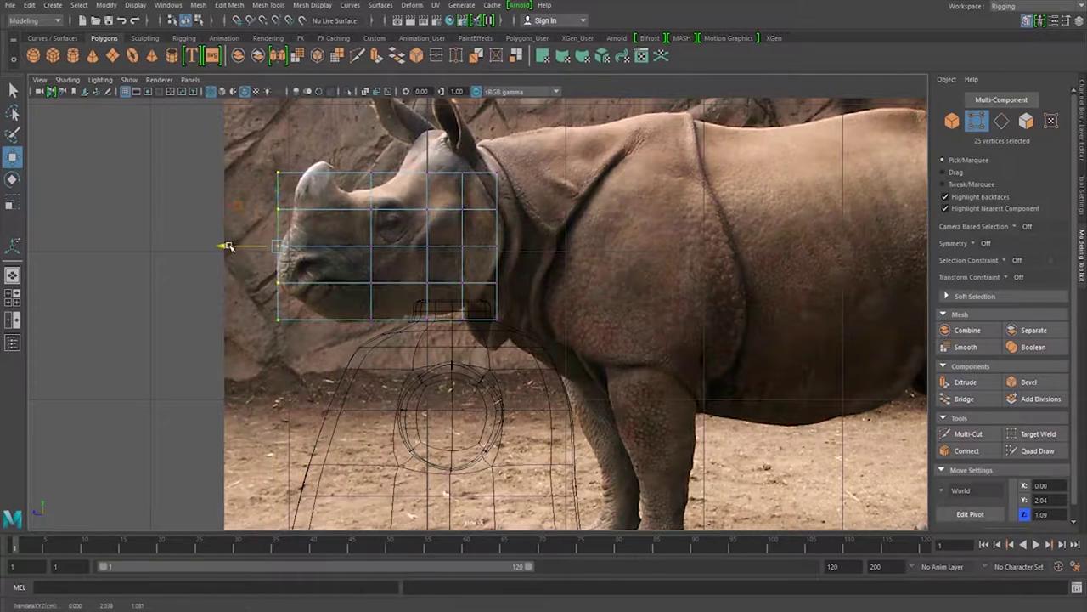
key("ctrl+z")
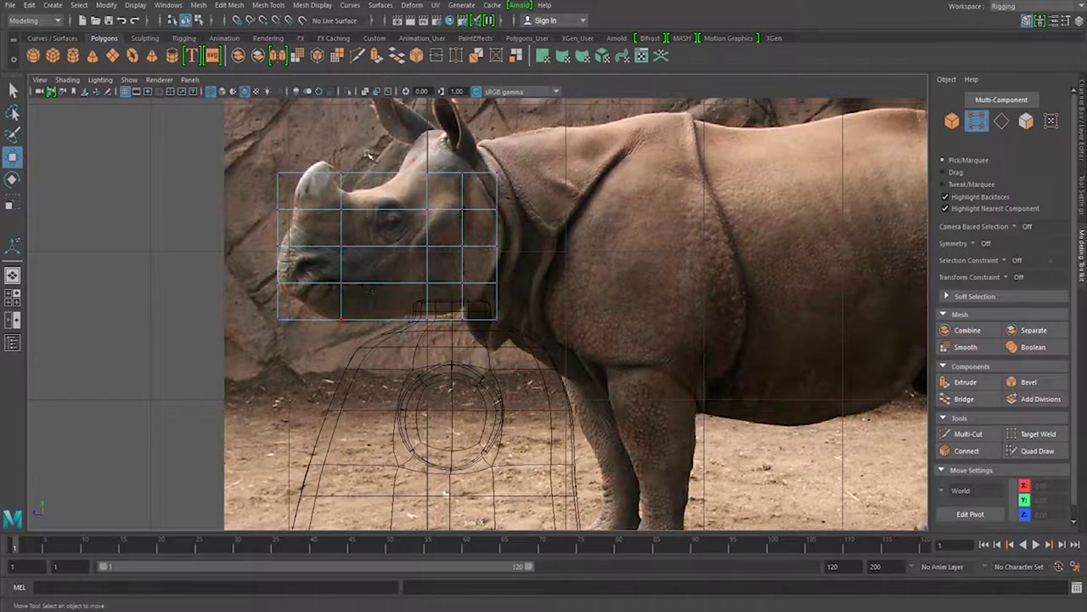
left_click_drag(340, 191, 406, 188)
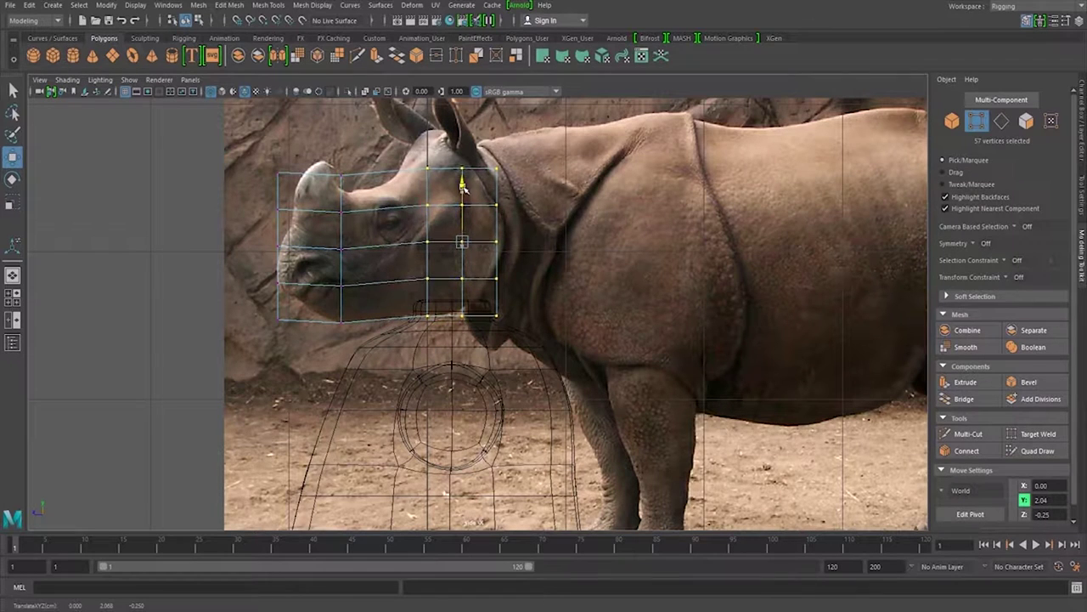
left_click_drag(468, 250, 453, 248)
- Pull and raise the back vertex columns to follow the neck behind the ears
left_click_drag(467, 153, 503, 327)
left_click_drag(436, 244, 448, 245)
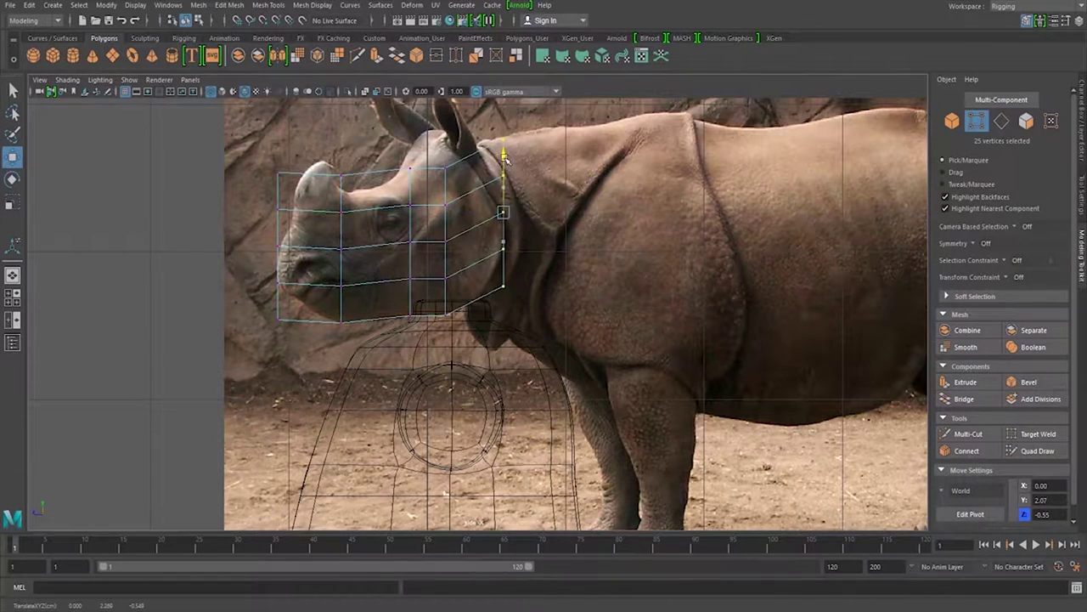
middle_click_drag(533, 278, 515, 216)
left_click_drag(478, 157, 466, 126)
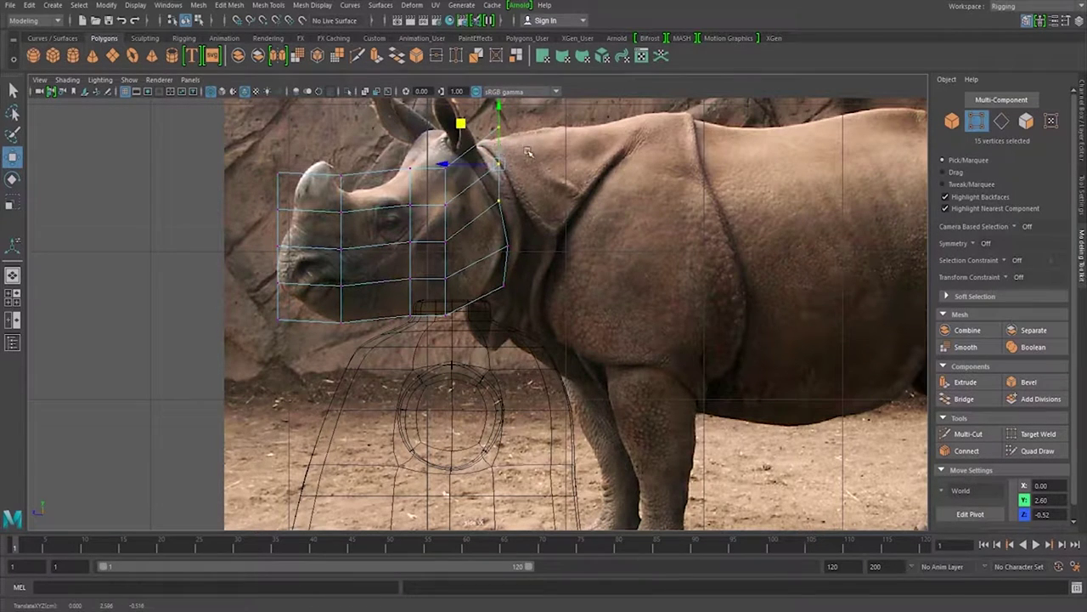
mouse_move(527, 151)
middle_mouse_down()
mouse_move(490, 129)
mouse_move(550, 224)
middle_mouse_up()
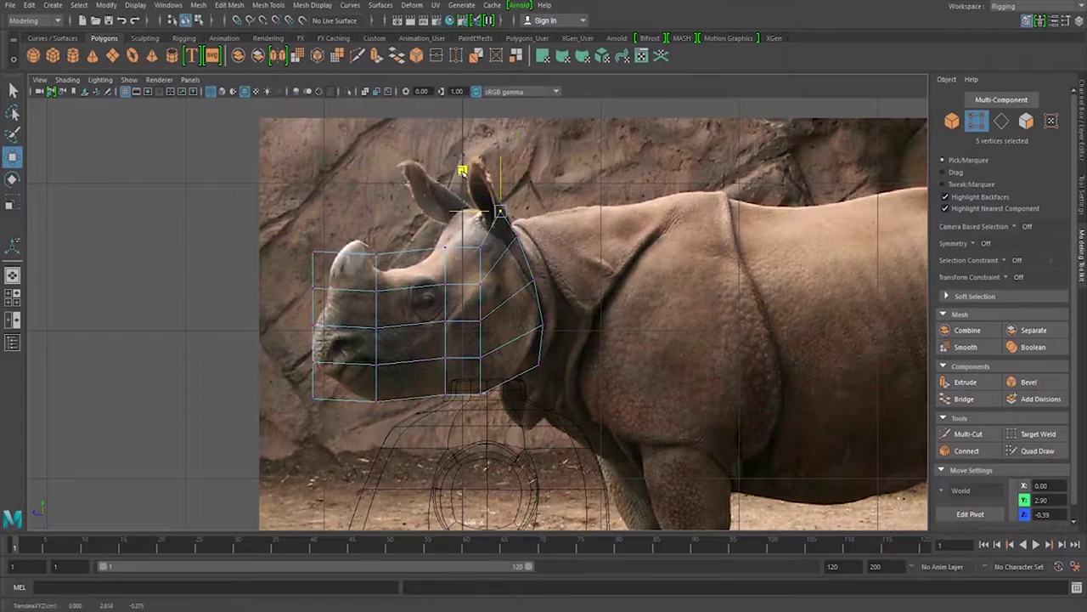
- Lift the middle, upper and top vertex rows of the head cage
left_click_drag(470, 246, 500, 403)
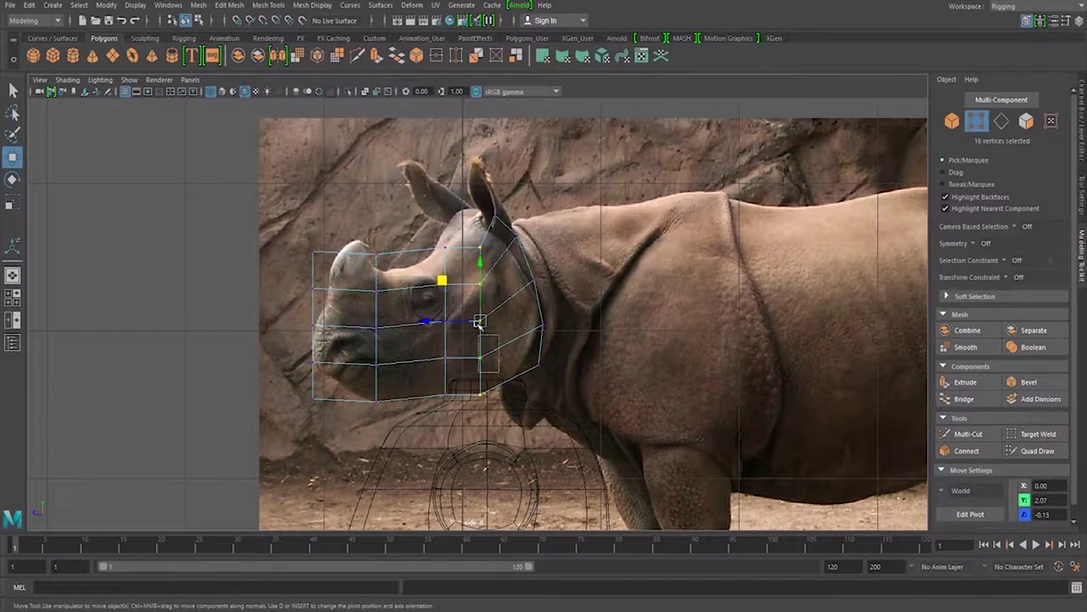
middle_click_drag(479, 299, 440, 252)
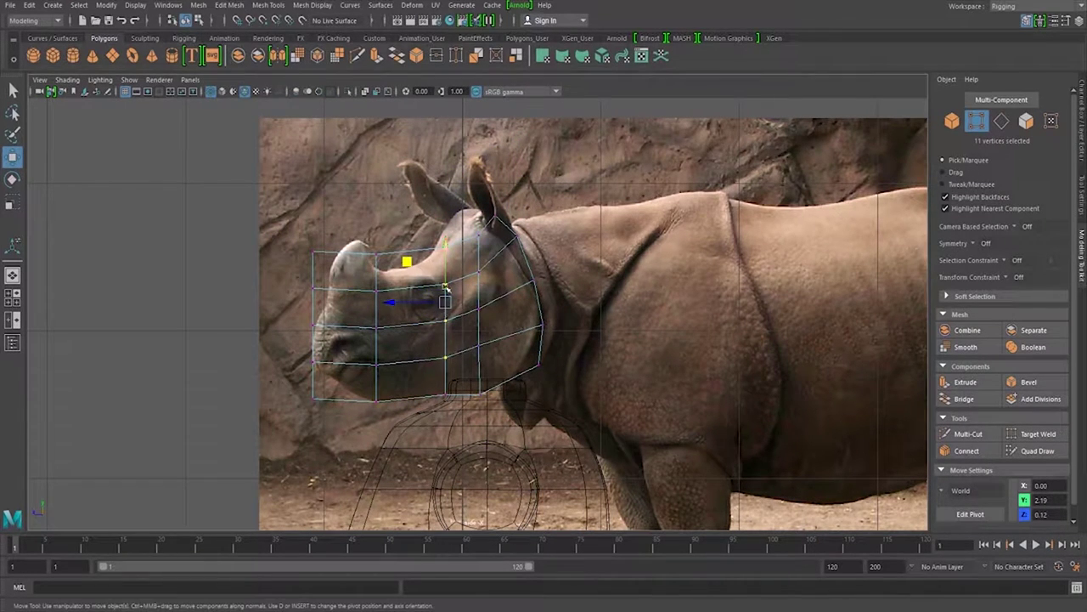
left_click_drag(400, 257, 403, 243)
middle_click_drag(402, 243, 402, 240)
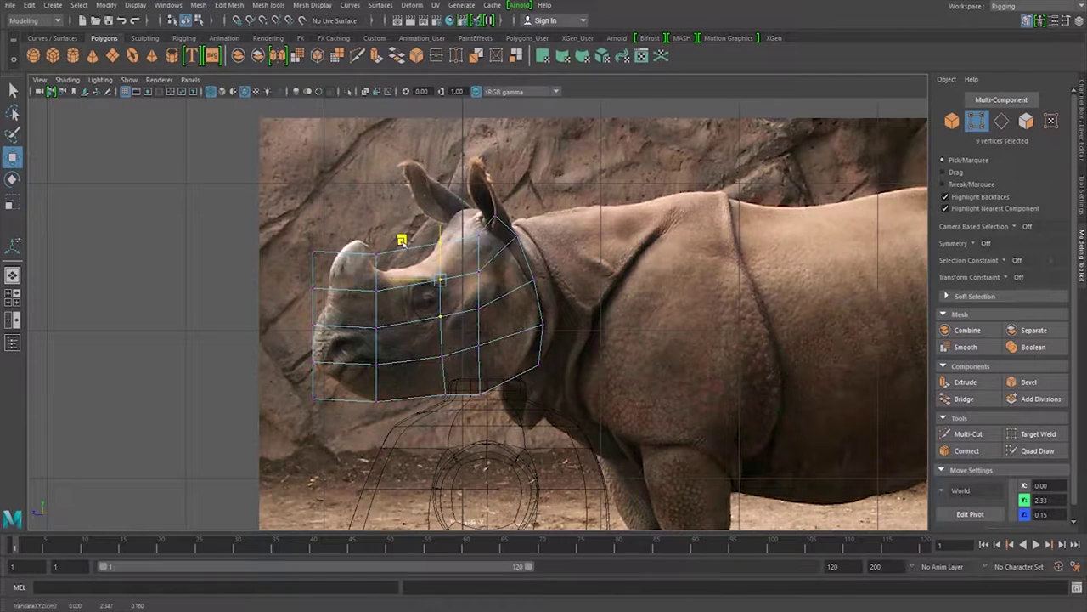
left_click_drag(288, 235, 515, 284)
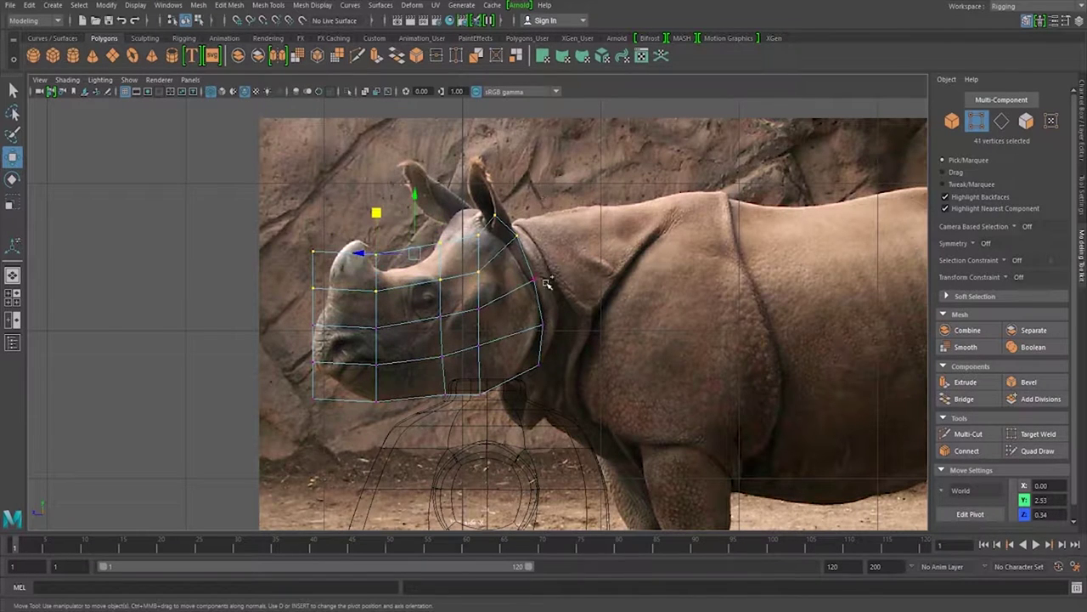
left_click_drag(416, 198, 417, 194)
- Move front, snout and horn vertices to trace the rhino profile, then show four views
left_click_drag(340, 408, 272, 234)
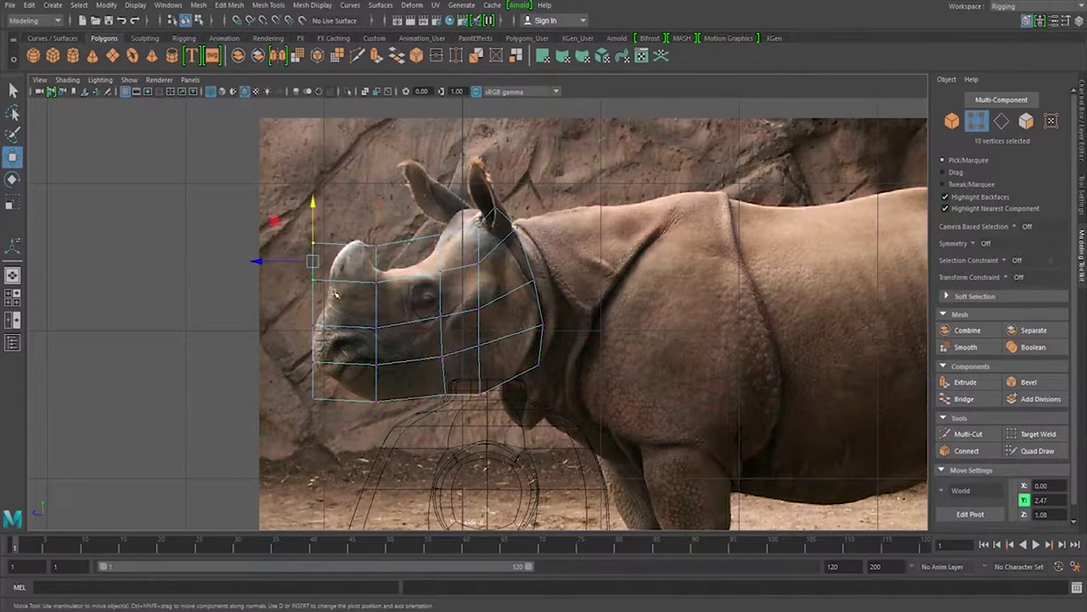
left_click_drag(281, 281, 314, 389)
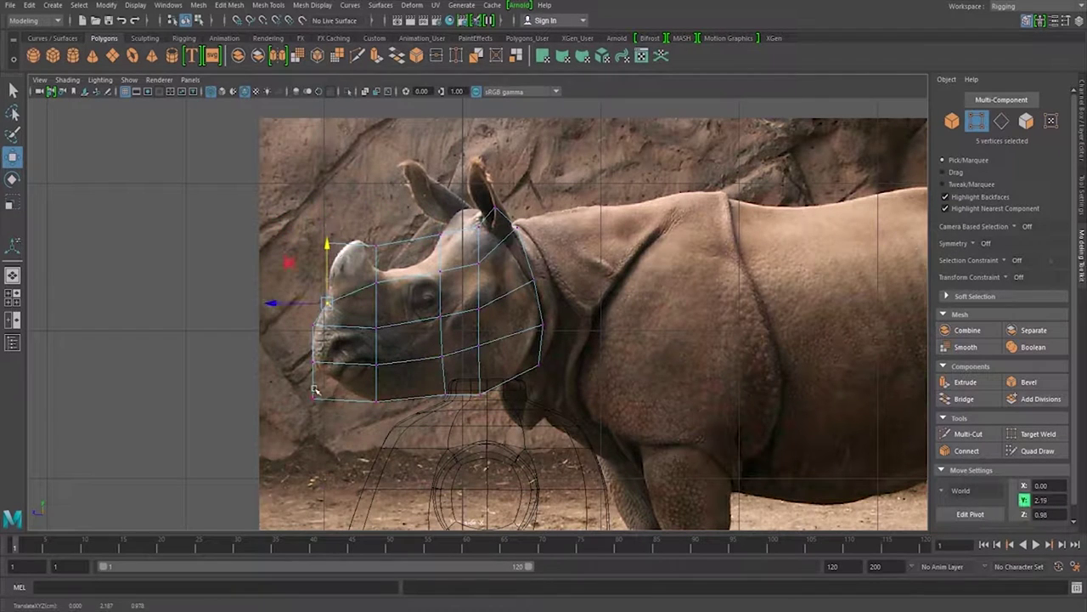
middle_click_drag(274, 361, 296, 342)
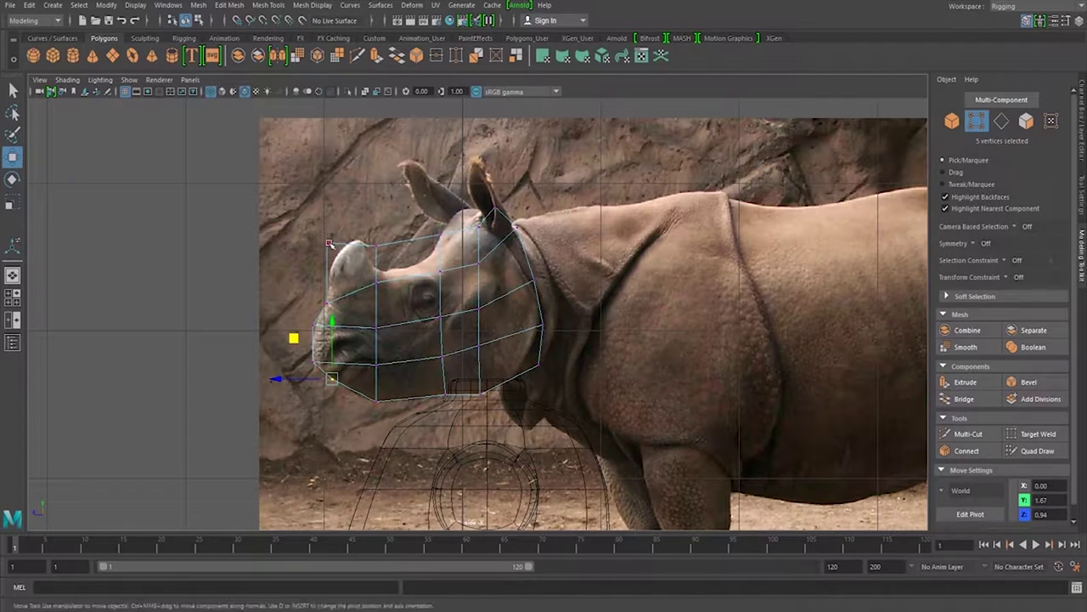
middle_click_drag(344, 453, 339, 318)
middle_click_drag(380, 260, 379, 216)
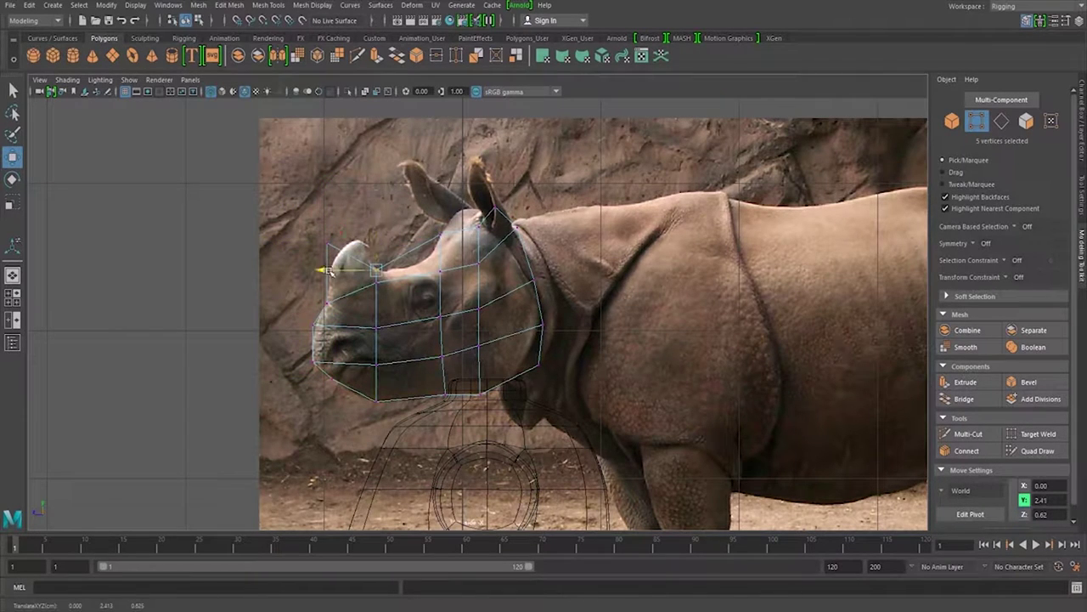
middle_click_drag(330, 270, 418, 189)
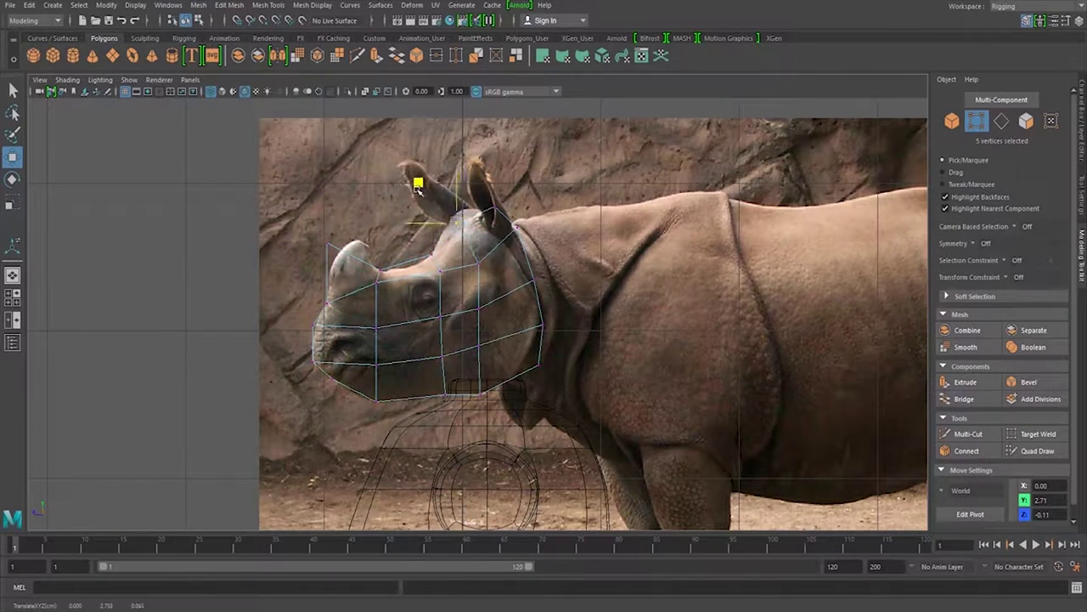
left_click(433, 282)
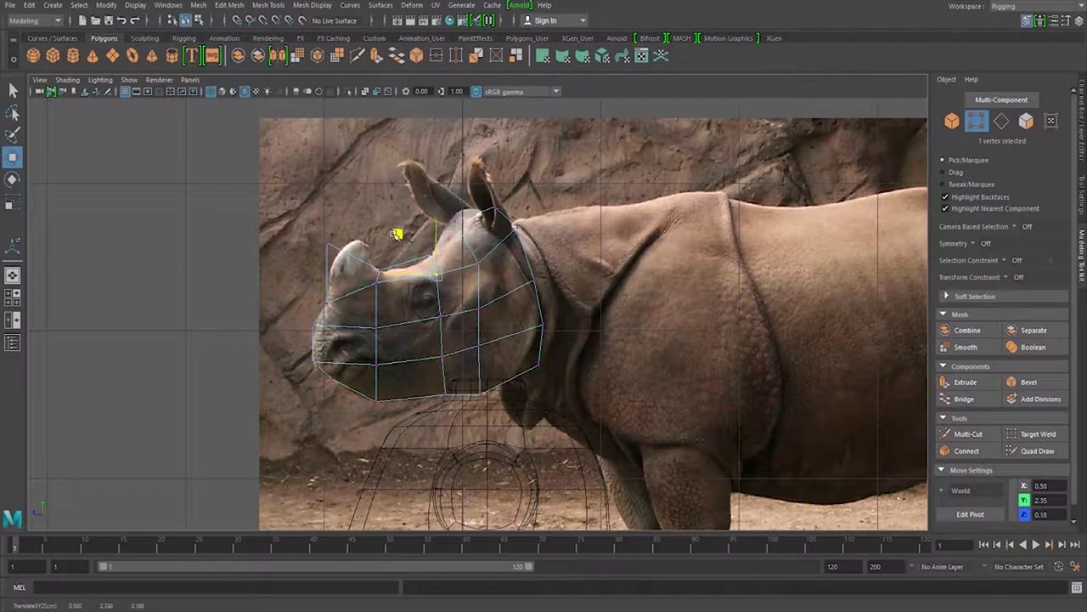
mouse_move(396, 234)
middle_mouse_down()
mouse_move(435, 261)
mouse_move(405, 283)
mouse_move(416, 317)
middle_mouse_up()
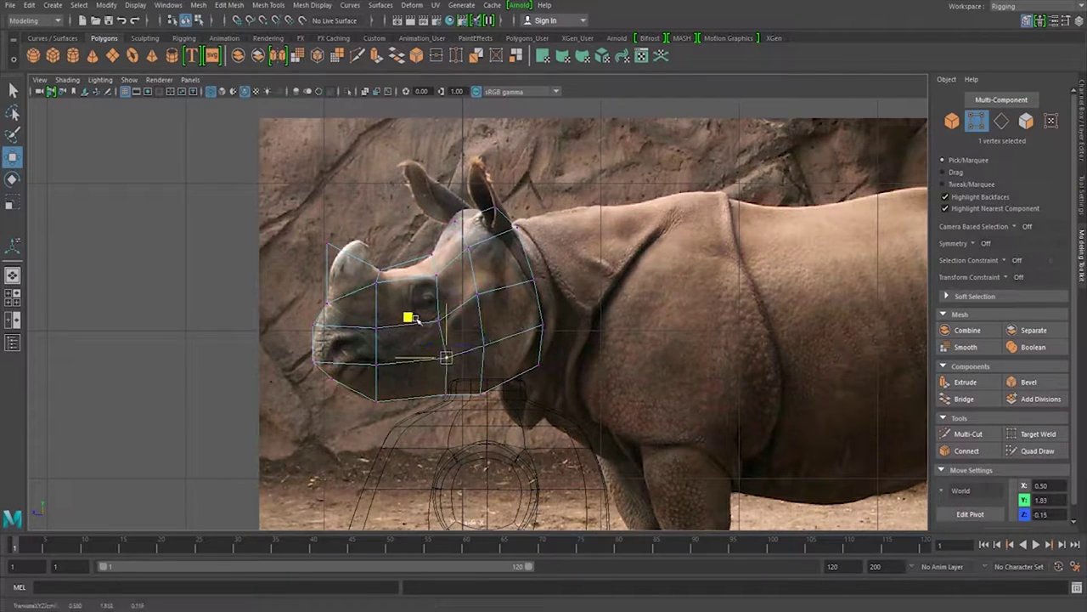
key("space")
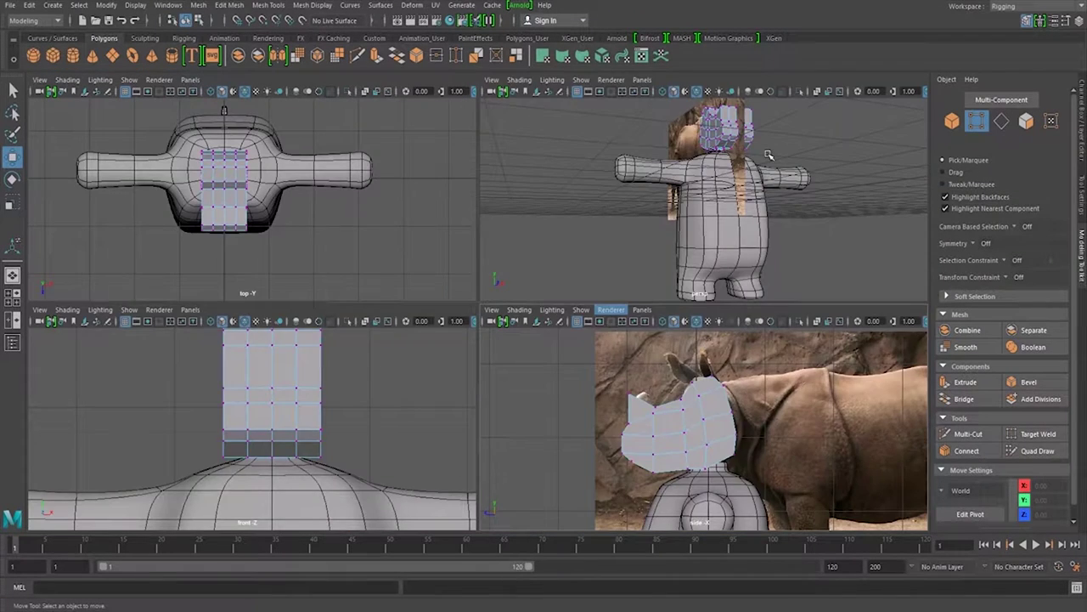
- Set the rhino image plane's Translate X to -1.5 in the Channel Box
key("space")
left_click(1081, 119)
left_click(1009, 457)
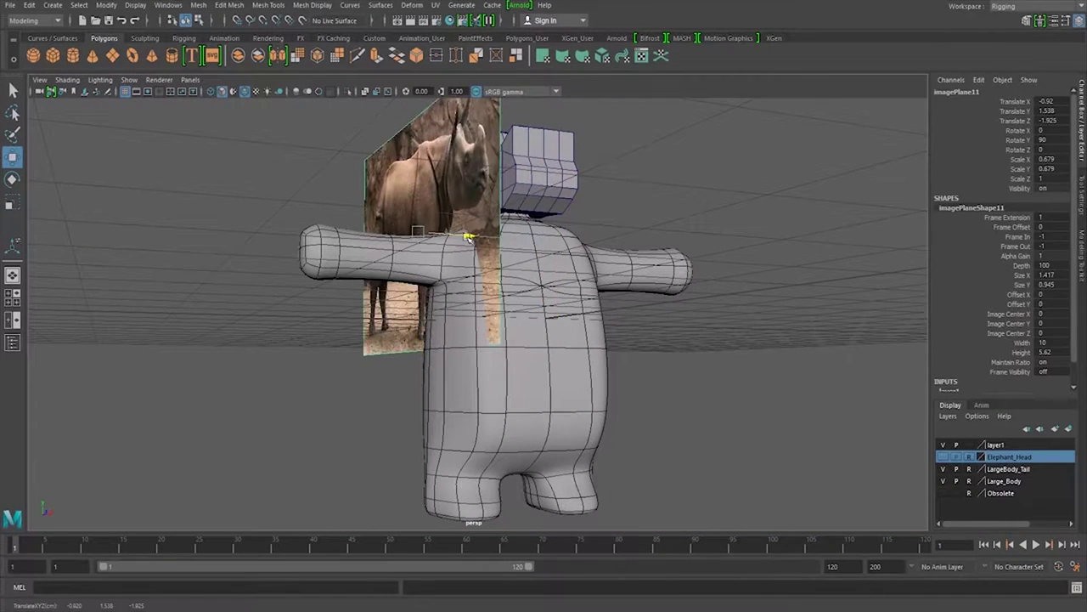
middle_click_drag(1011, 110, 983, 101)
type("-1.5")
key("Return")
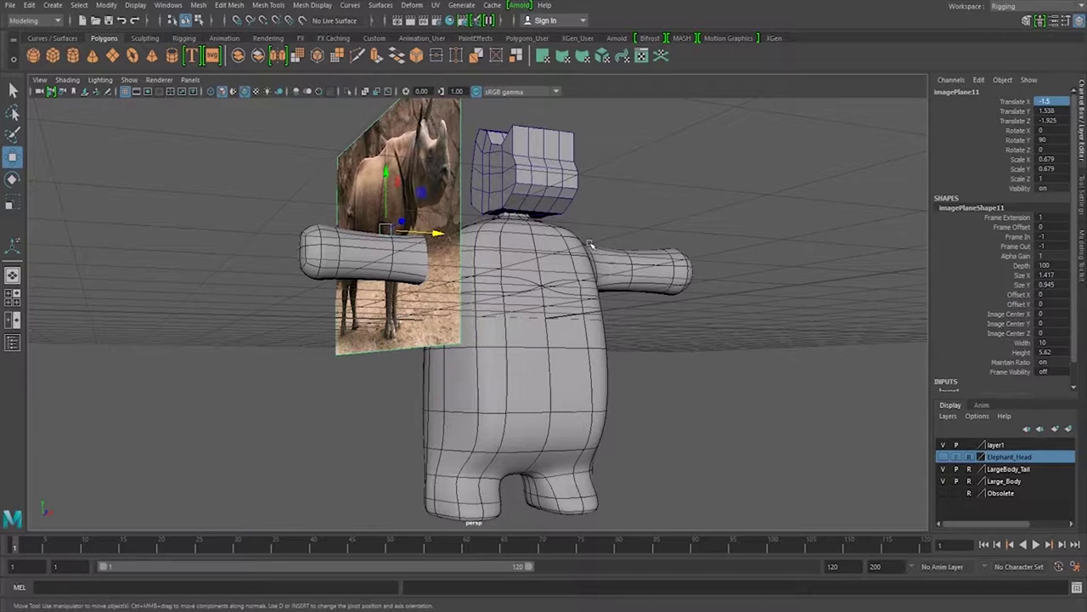
- Orbit around the head cube and reference image to check the new placement
left_click(533, 143)
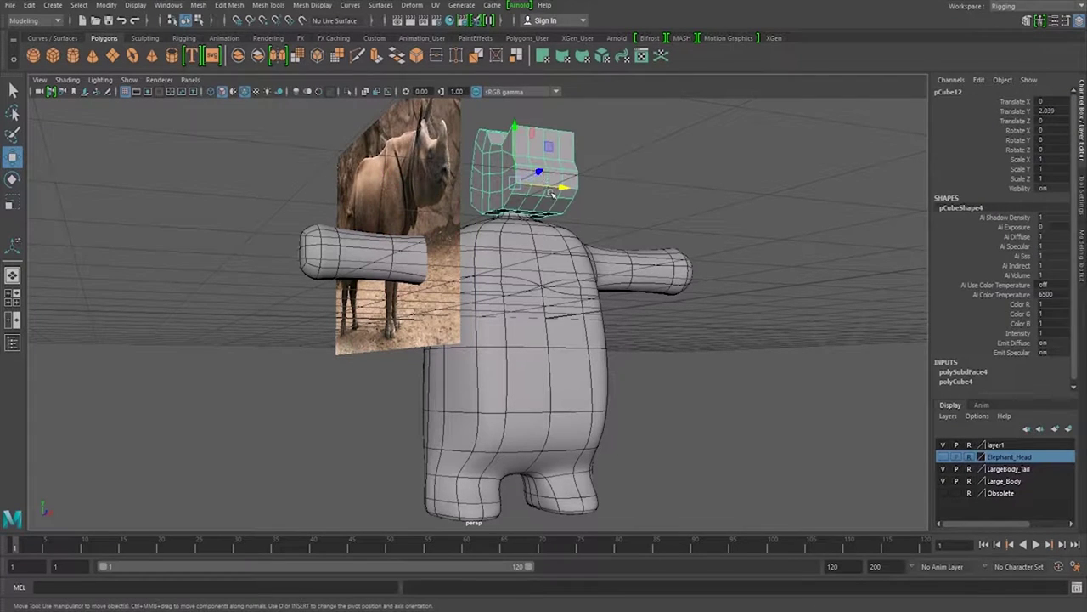
left_click_drag(552, 195, 564, 246, "alt")
scroll(621, 199, "up", 5)
scroll(618, 195, "up", 2)
left_click(617, 195)
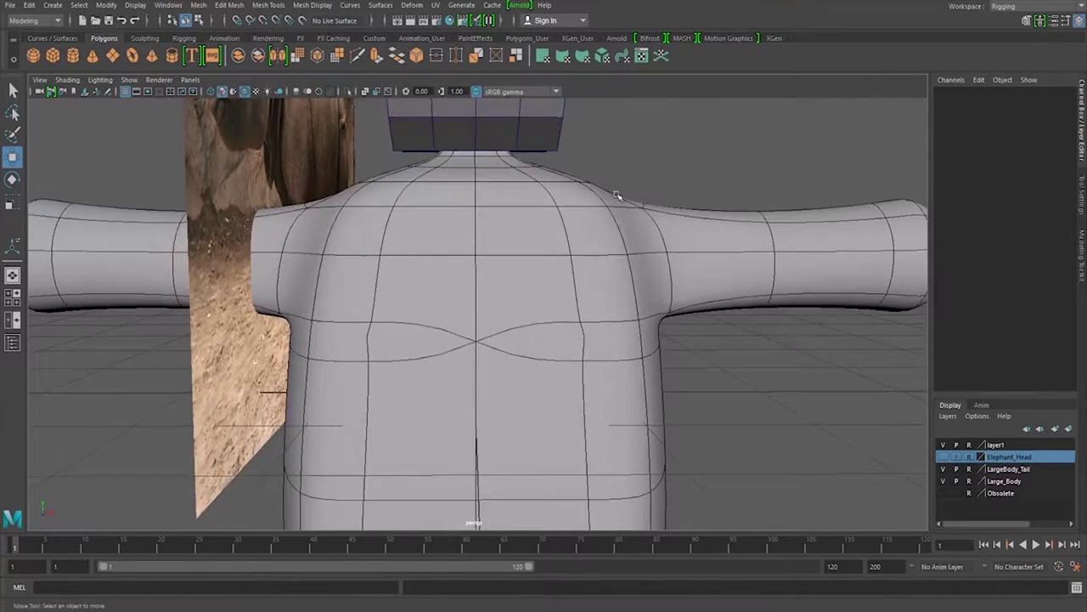
left_click_drag(618, 195, 408, 199, "alt")
right_click_drag(424, 340, 444, 453)
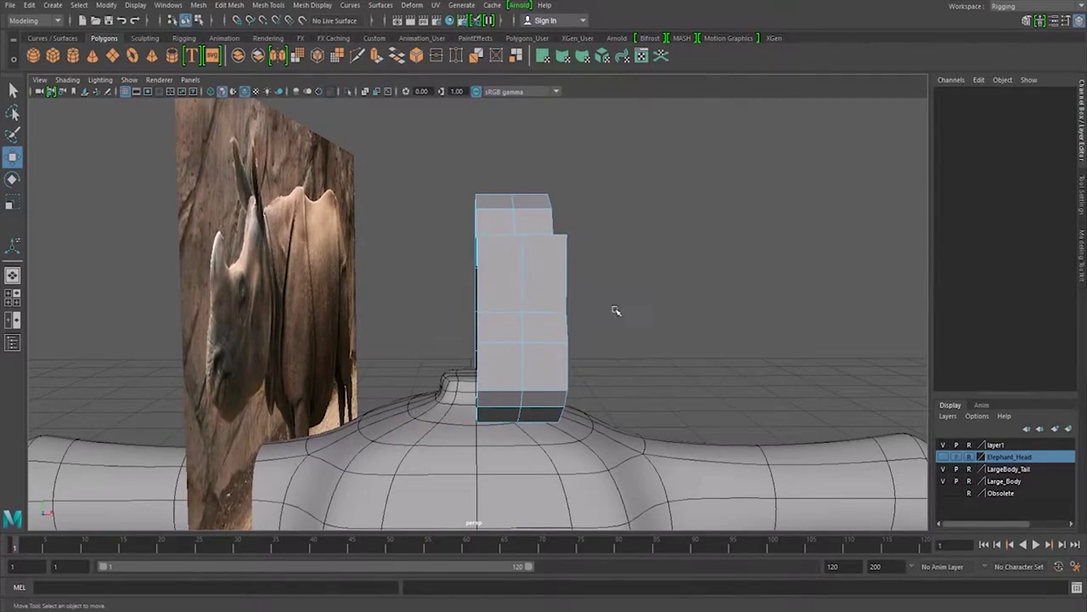
mouse_move(616, 311)
left_mouse_down("alt")
mouse_move(594, 298)
mouse_move(655, 320)
mouse_move(633, 331)
mouse_move(365, 277)
left_mouse_up("alt")
- Switch the head cube to vertex editing and pull a vertex outward
right_click_drag(365, 277, 316, 295)
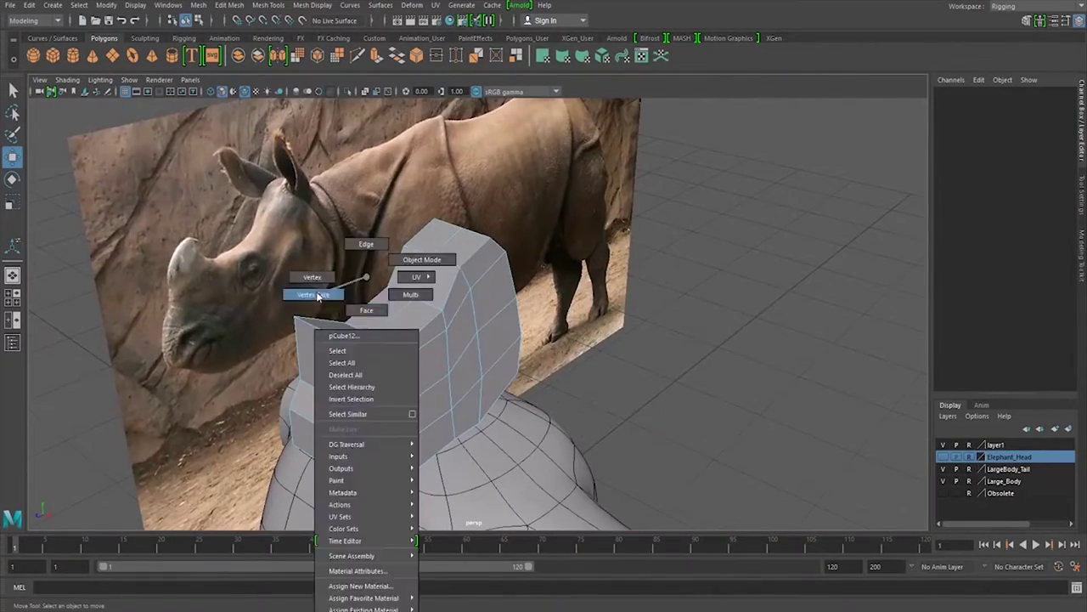
left_click(321, 329)
left_click_drag(374, 357, 442, 416, "alt")
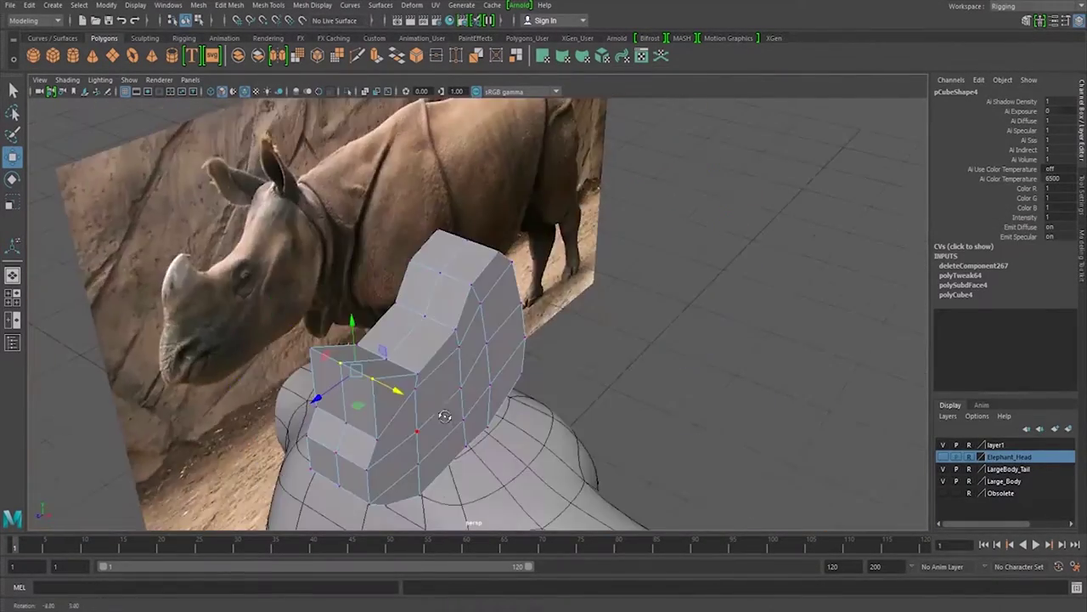
mouse_move(371, 376)
left_mouse_down("alt")
mouse_move(522, 398)
mouse_move(691, 359)
mouse_move(776, 376)
mouse_move(646, 255)
mouse_move(716, 216)
mouse_move(534, 221)
left_mouse_up("alt")
left_click(534, 220)
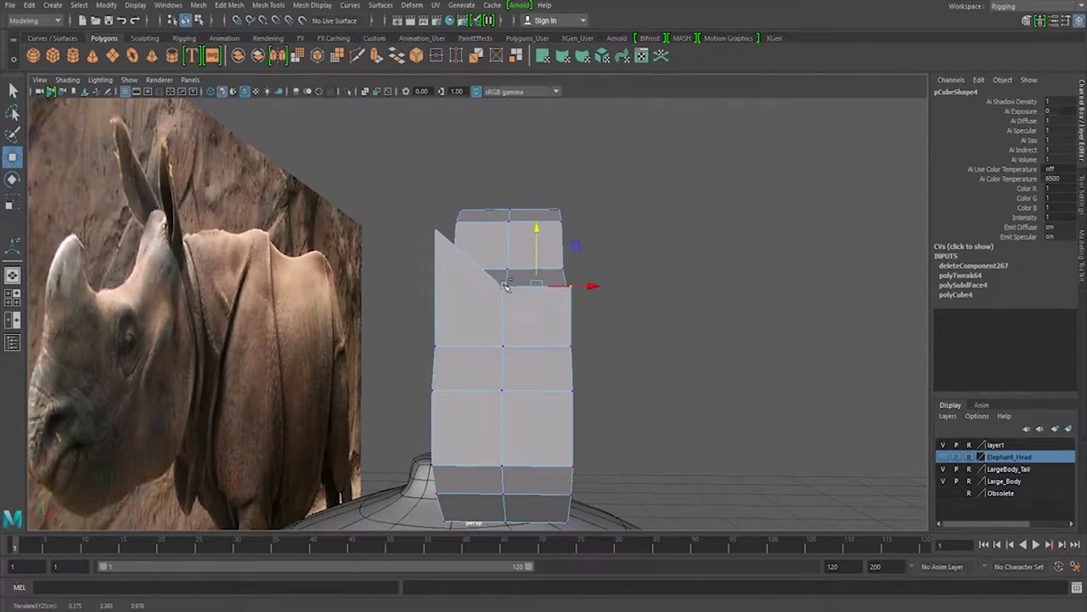
left_click_drag(506, 286, 569, 273)
- Check the head with smooth preview from several angles and ready the Move tool
mouse_move(588, 331)
left_mouse_down("alt")
mouse_move(624, 377)
mouse_move(697, 369)
mouse_move(704, 388)
mouse_move(495, 283)
left_mouse_up("alt")
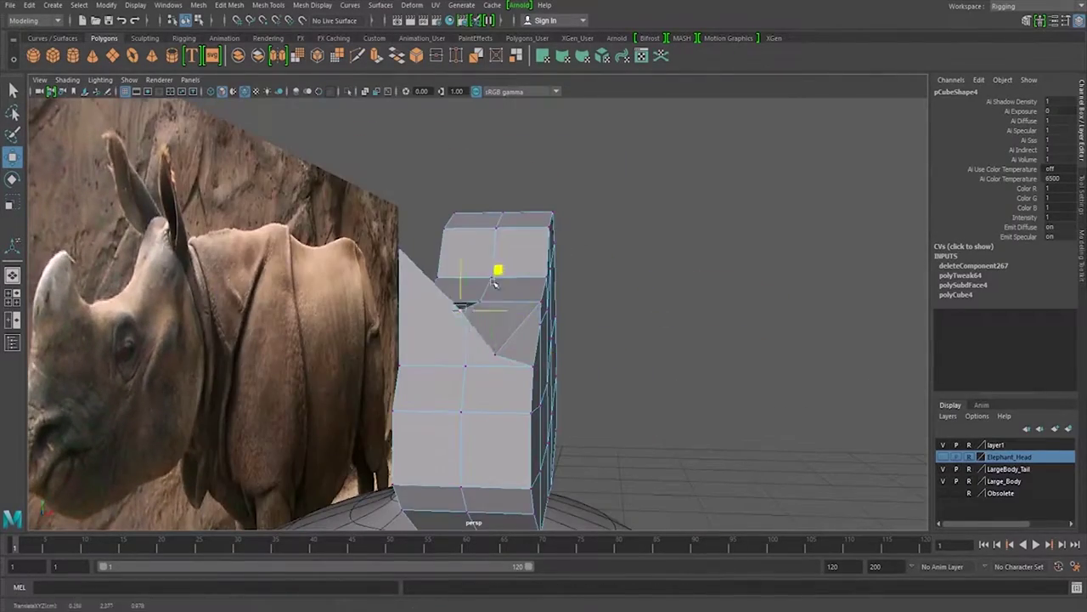
mouse_move(592, 342)
left_mouse_down("alt")
mouse_move(682, 399)
mouse_move(480, 355)
mouse_move(636, 444)
mouse_move(678, 445)
mouse_move(312, 327)
left_mouse_up("alt")
key("3")
key("1")
mouse_move(660, 367)
left_mouse_down("alt")
mouse_move(682, 417)
mouse_move(621, 445)
mouse_move(545, 276)
left_mouse_up("alt")
right_click_drag(545, 277, 499, 286)
key("w")
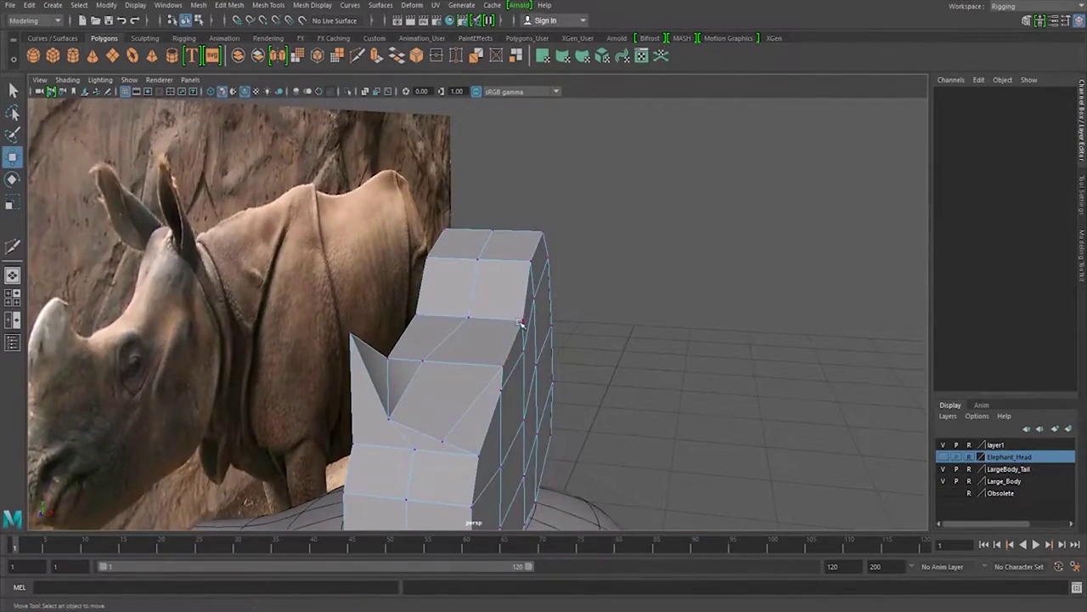
mouse_move(494, 244)
left_mouse_down("alt")
mouse_move(602, 359)
mouse_move(631, 365)
mouse_move(535, 263)
left_mouse_up("alt")
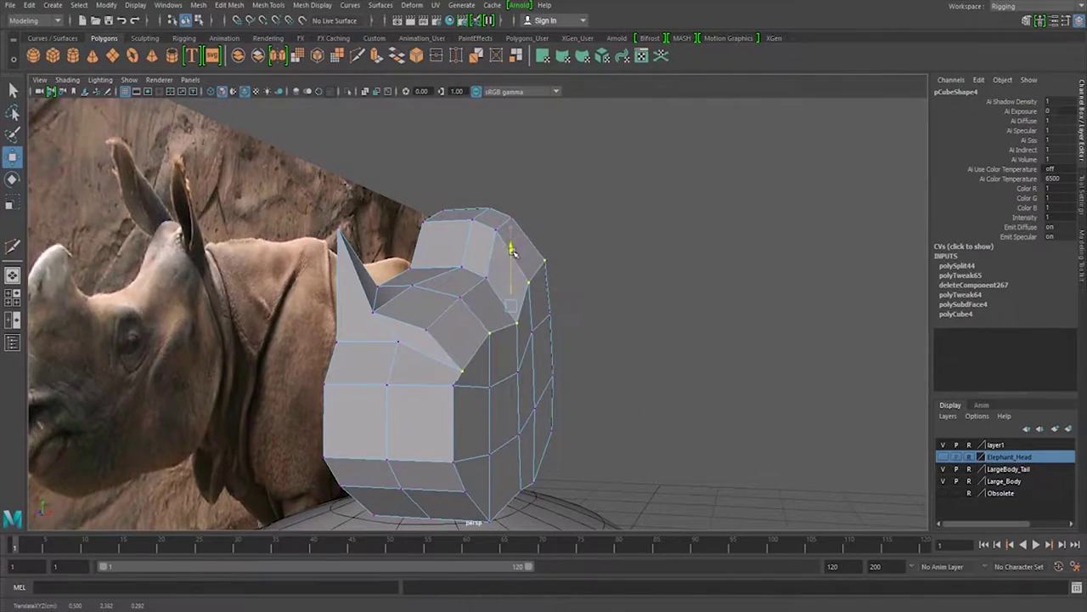
- Select head vertices and add a new edge cut across the head with Multi-Cut
key("3")
left_click_drag(553, 308, 691, 389, "alt")
key("1")
left_click(342, 262)
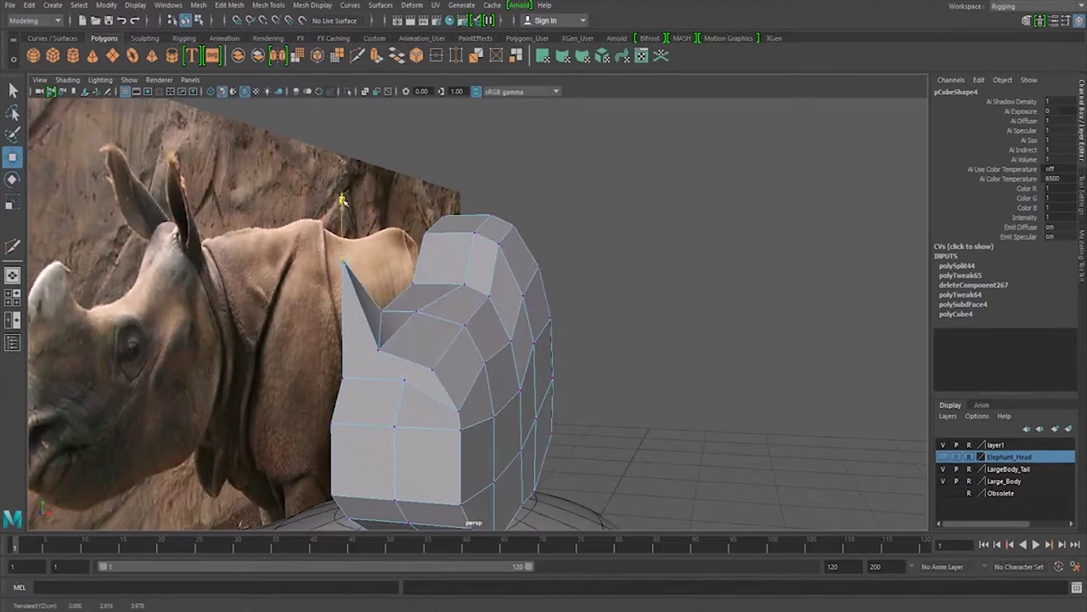
left_click(380, 348)
mouse_move(382, 350)
left_mouse_down("alt")
mouse_move(590, 453)
mouse_move(292, 408)
left_mouse_up("alt")
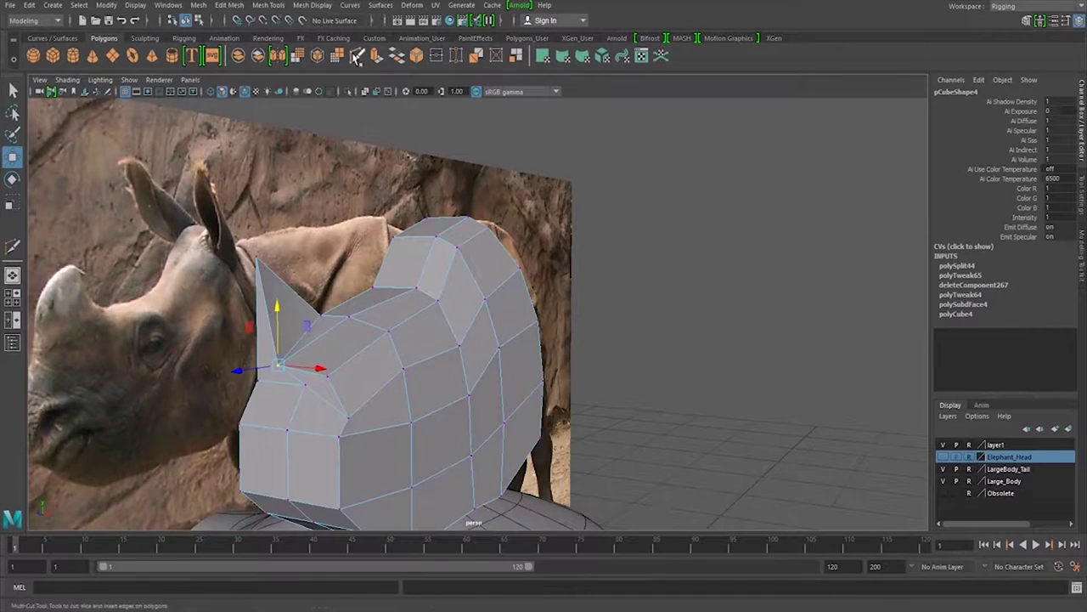
key("y")
key("Return")
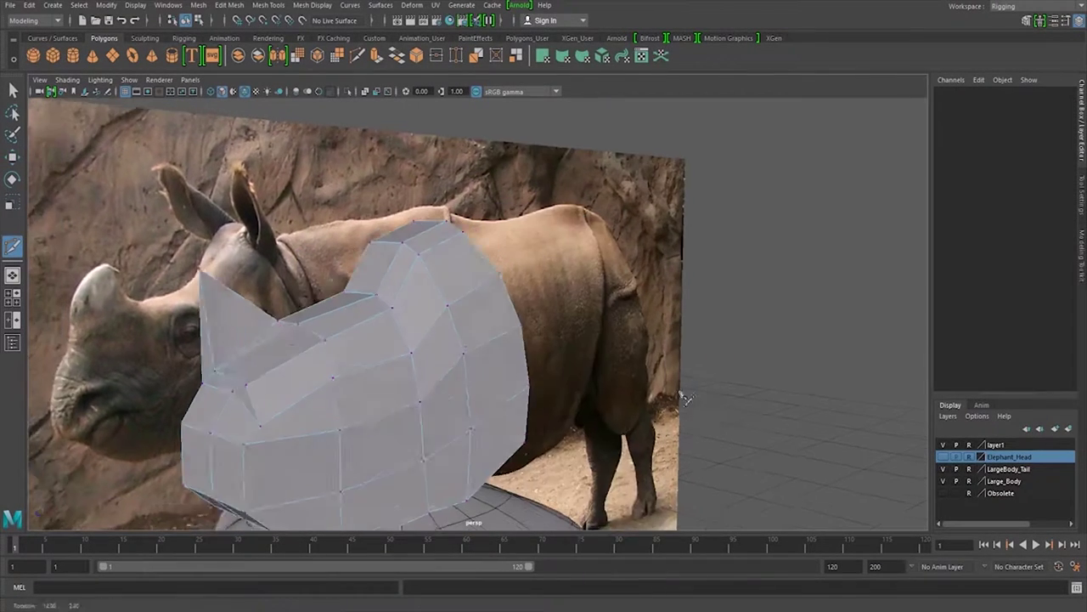
- Raise the top head vertices into the horn, checking with smooth preview
mouse_move(476, 400)
left_mouse_down("alt")
mouse_move(509, 374)
mouse_move(557, 393)
mouse_move(319, 255)
left_mouse_up("alt")
key("w")
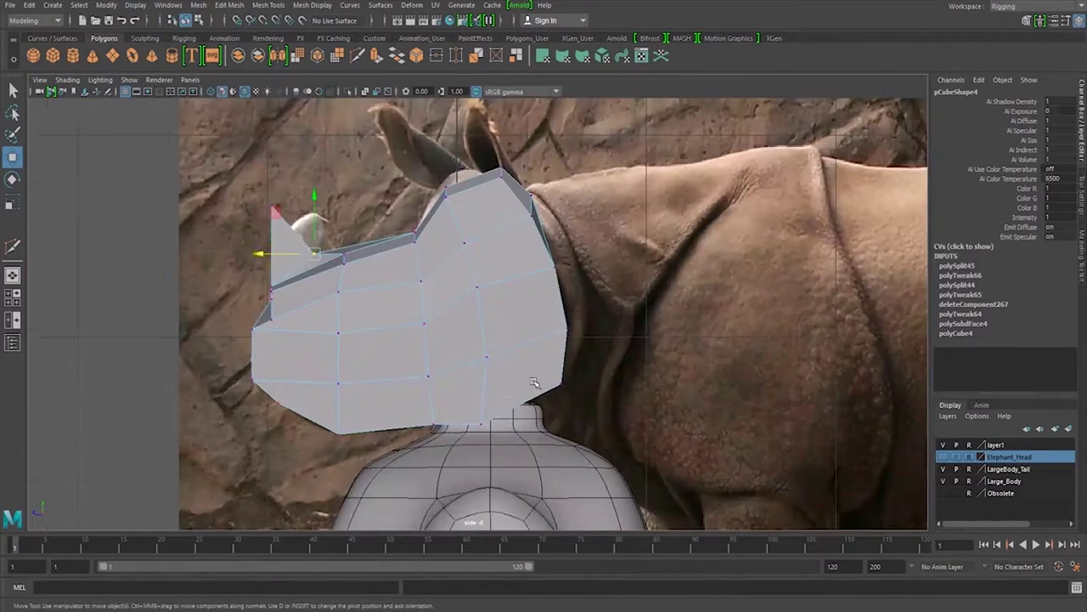
key("3")
key("space")
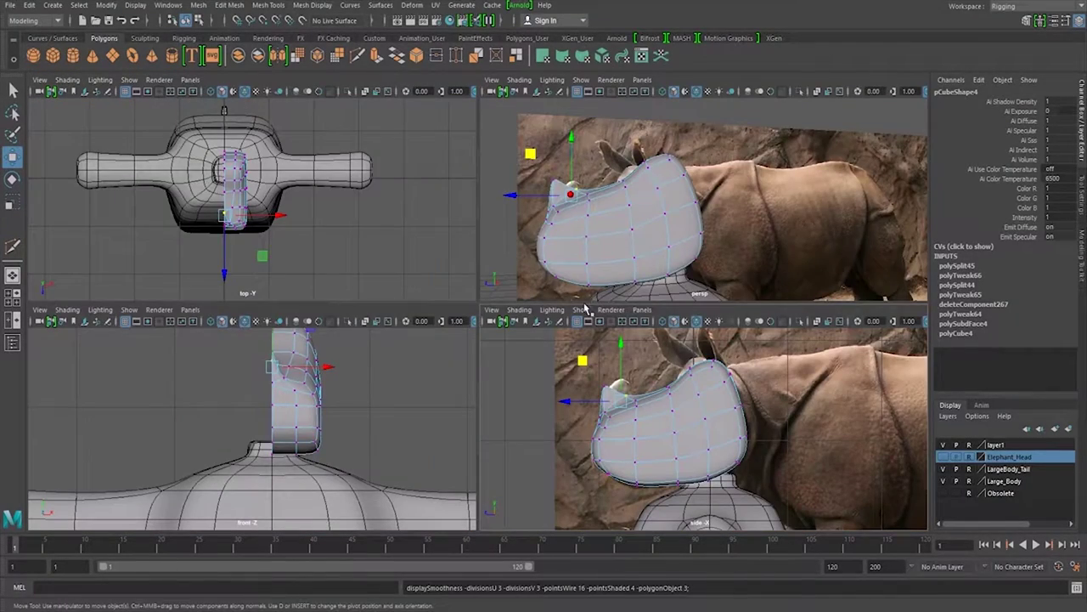
key("space")
mouse_move(642, 405)
left_mouse_down("alt")
mouse_move(663, 226)
mouse_move(500, 208)
mouse_move(697, 255)
mouse_move(439, 264)
left_mouse_up("alt")
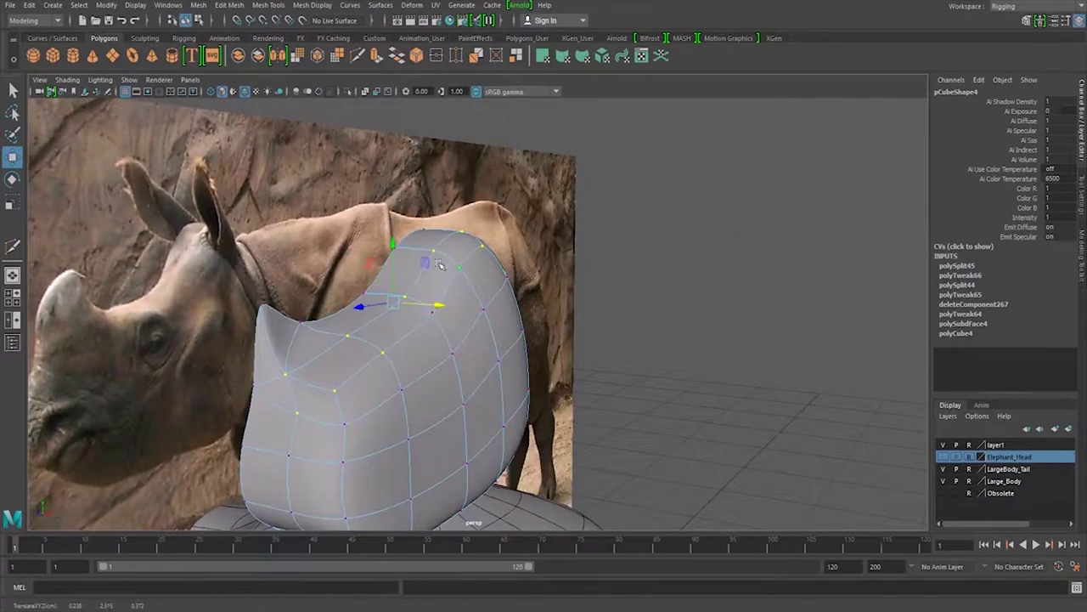
mouse_move(536, 248)
left_mouse_down("alt")
mouse_move(471, 242)
mouse_move(478, 223)
left_mouse_up("alt")
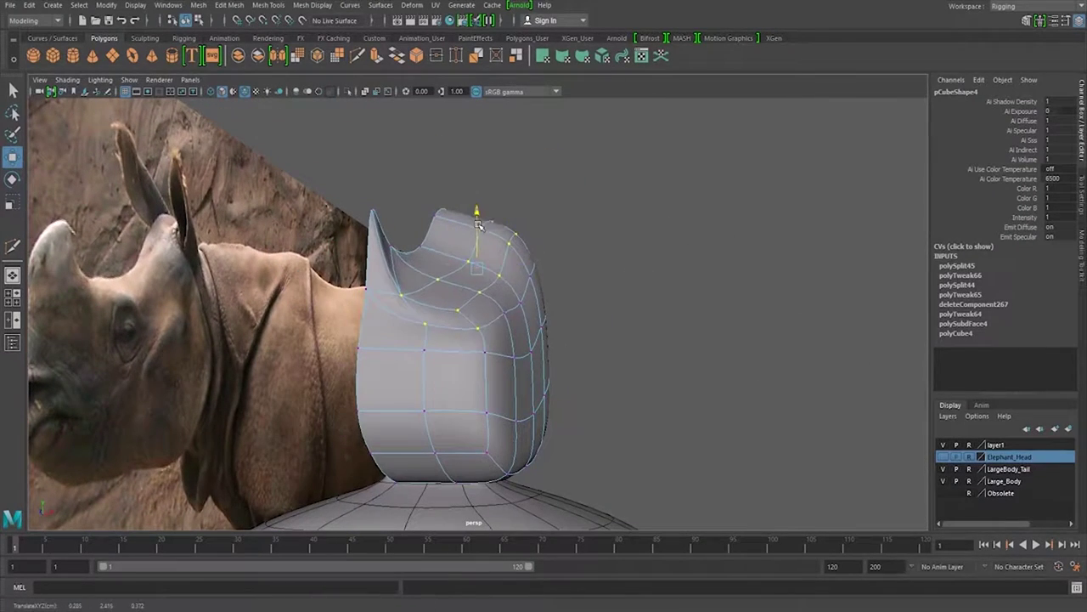
left_click(470, 217)
mouse_move(660, 395)
left_mouse_down("alt")
mouse_move(660, 383)
mouse_move(594, 393)
mouse_move(603, 387)
mouse_move(583, 376)
mouse_move(527, 391)
mouse_move(410, 453)
mouse_move(446, 426)
mouse_move(572, 456)
mouse_move(513, 334)
mouse_move(442, 356)
left_mouse_up("alt")
- Mirror the half head with Duplicate Special using Scale X -1
left_click(29, 5)
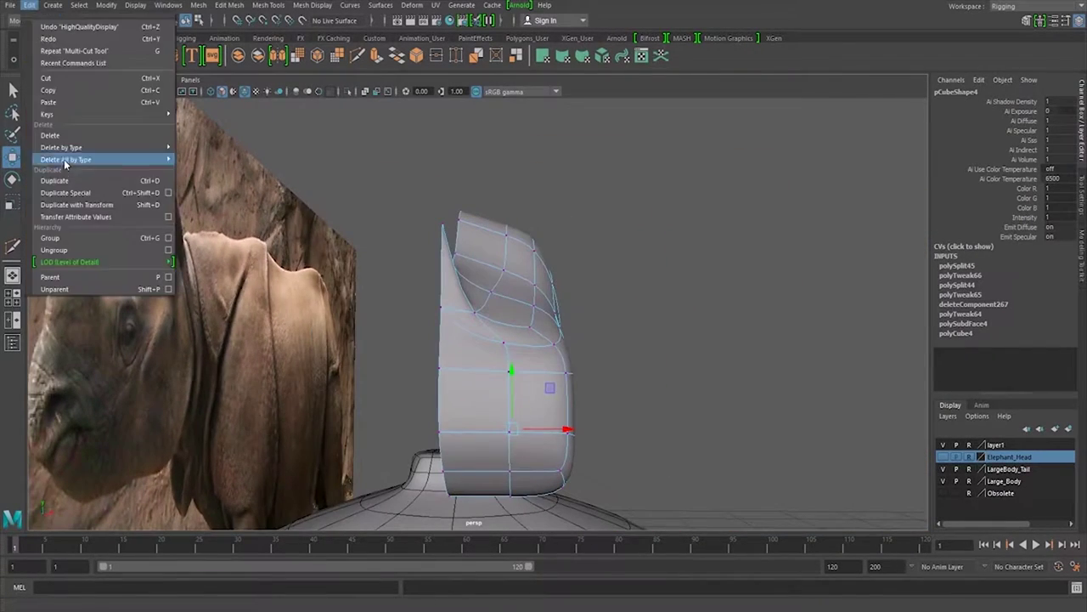
right_click_drag(626, 274, 684, 259)
left_click(29, 4)
left_click(94, 196)
mouse_move(552, 323)
left_mouse_down("alt")
mouse_move(600, 307)
mouse_move(629, 381)
mouse_move(476, 356)
mouse_move(509, 340)
left_mouse_up("alt")
key("1")
left_click(764, 254)
- Create a new display layer, layer2, and restore the mirrored half with undo
left_click(945, 416)
left_click(944, 443)
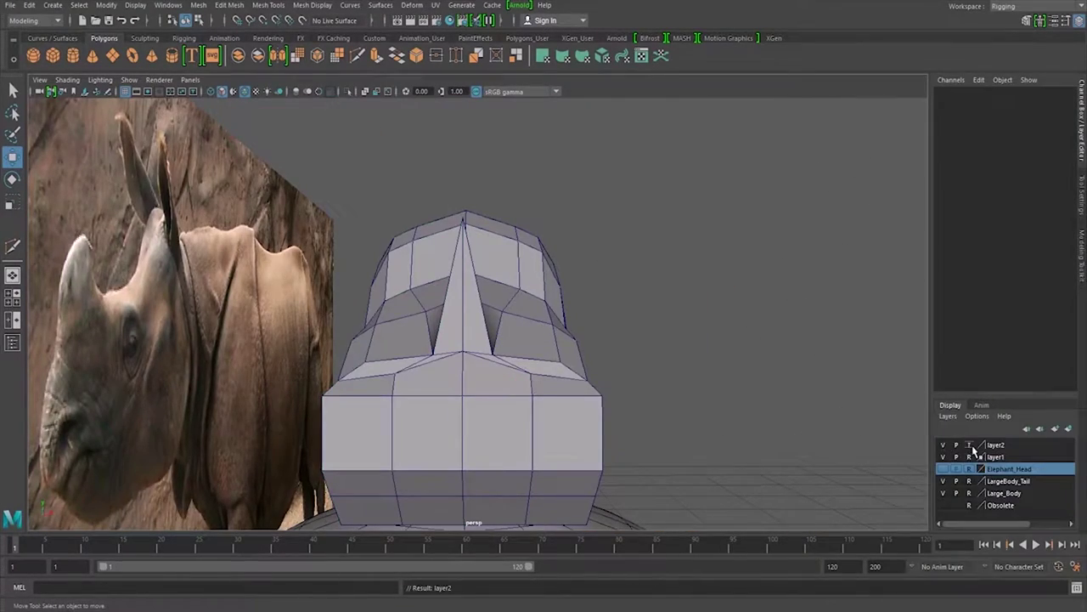
left_click(973, 445)
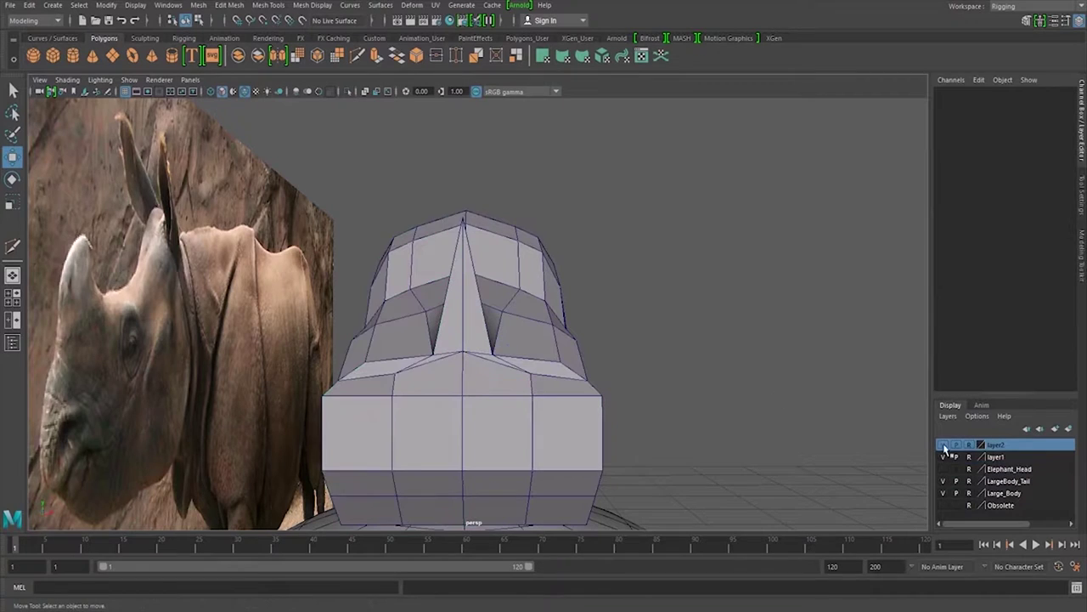
key("ctrl+z")
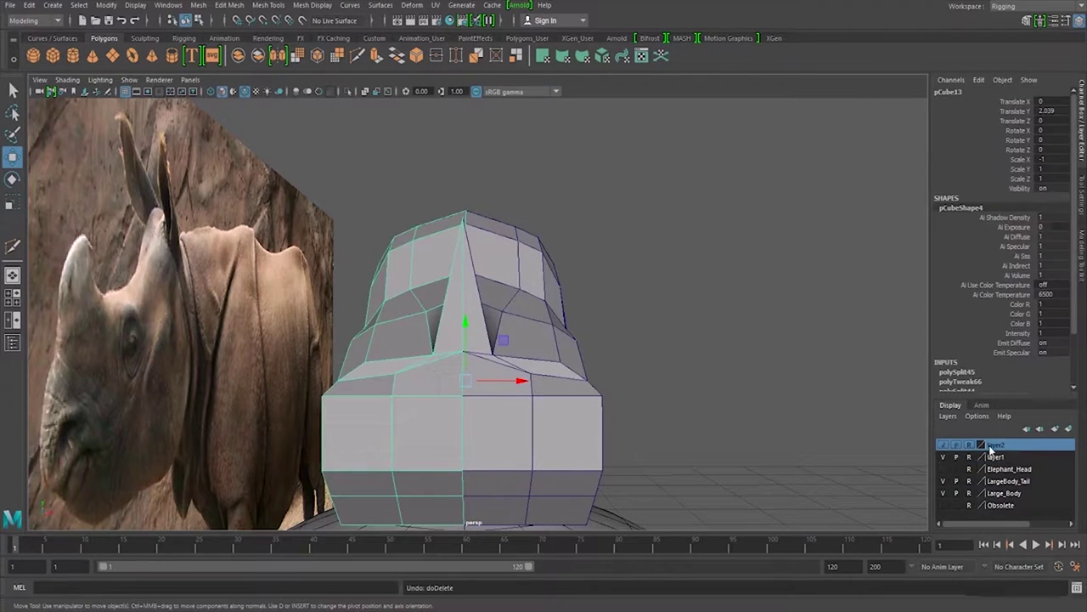
left_click_drag(645, 255, 500, 268, "alt")
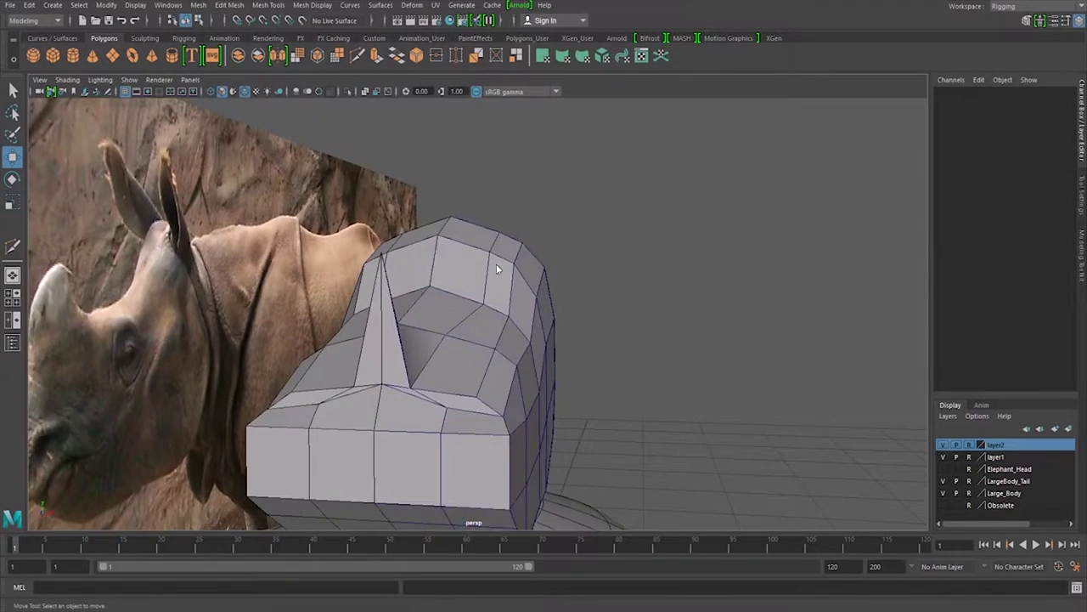
left_click(495, 231)
mouse_move(541, 223)
left_mouse_down("alt")
mouse_move(595, 280)
mouse_move(583, 318)
mouse_move(523, 332)
left_mouse_up("alt")
left_click(637, 306)
key("space")
key("space")
- Extrude a top face of the head twice and push it up to form an ear
right_click_drag(508, 197, 475, 197)
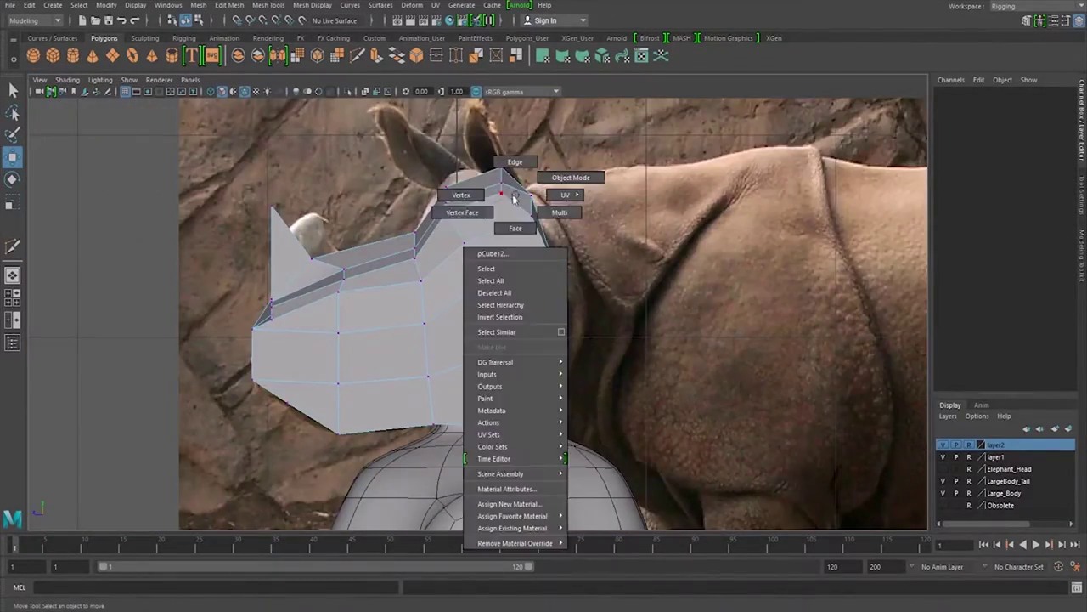
left_click(514, 197)
key("space")
key("space")
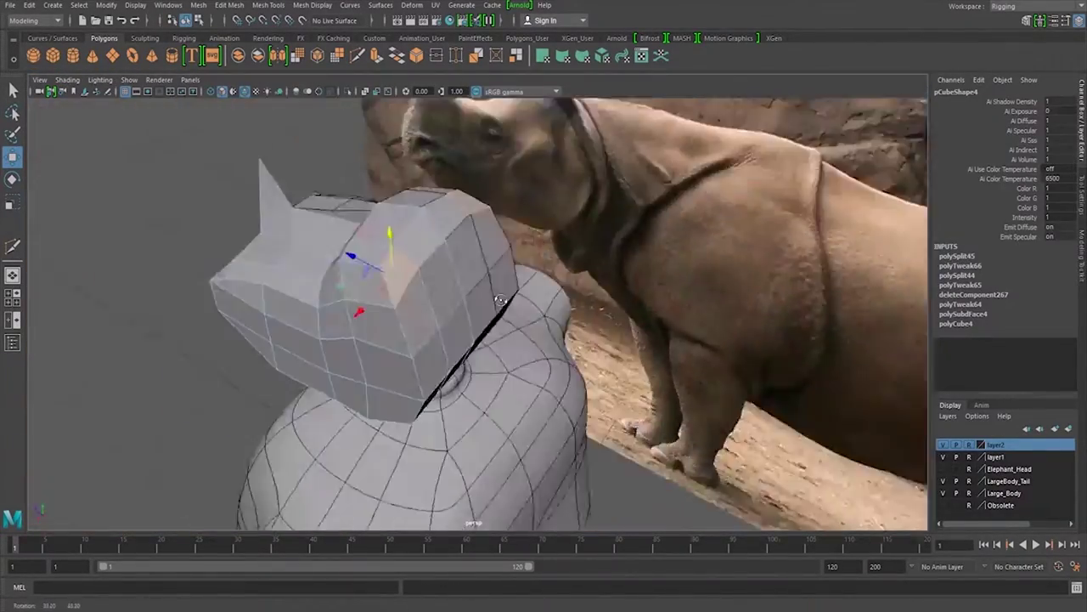
left_click_drag(646, 339, 473, 270, "alt")
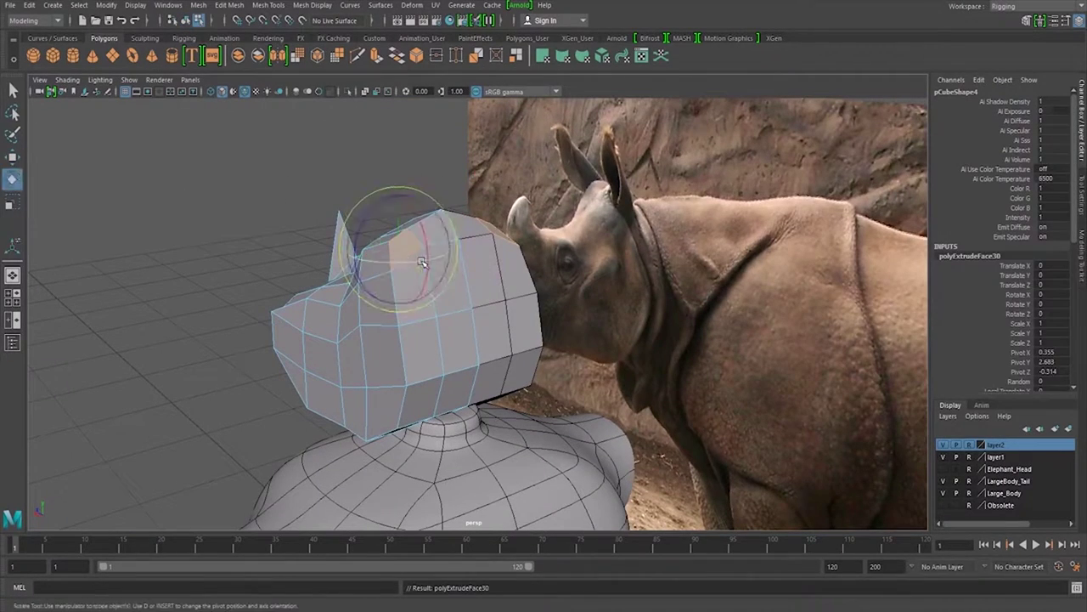
left_click(415, 253)
key("ctrl+e")
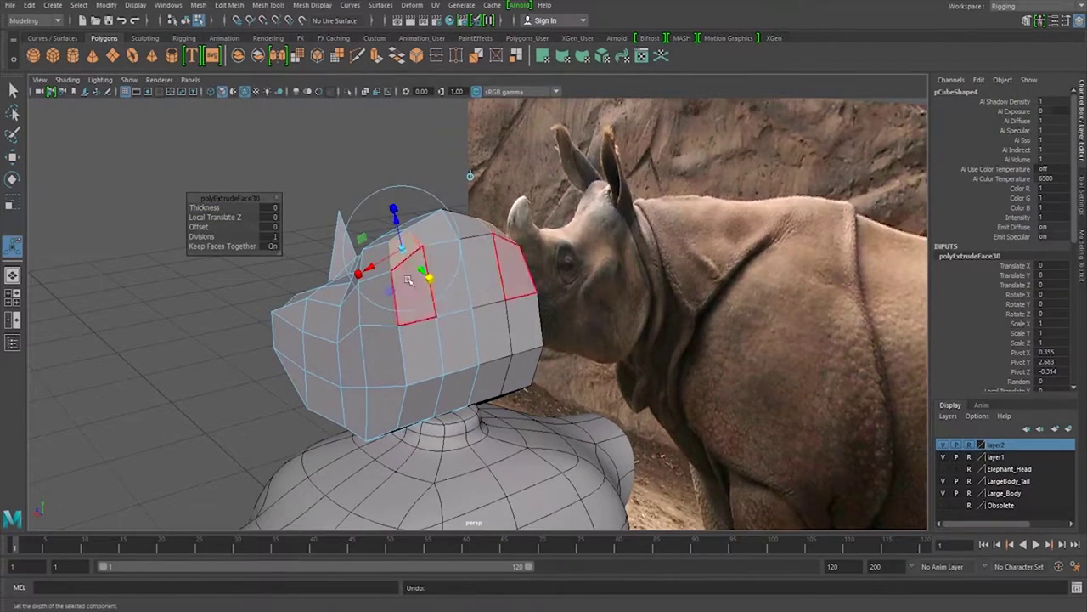
left_click_drag(408, 280, 331, 212, "alt")
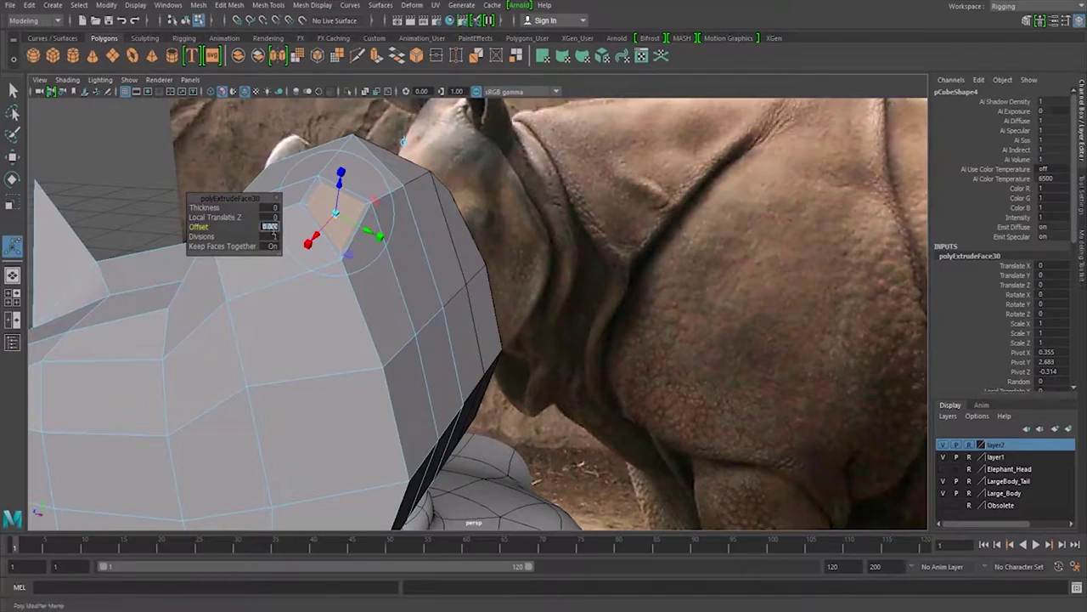
key("ctrl+e")
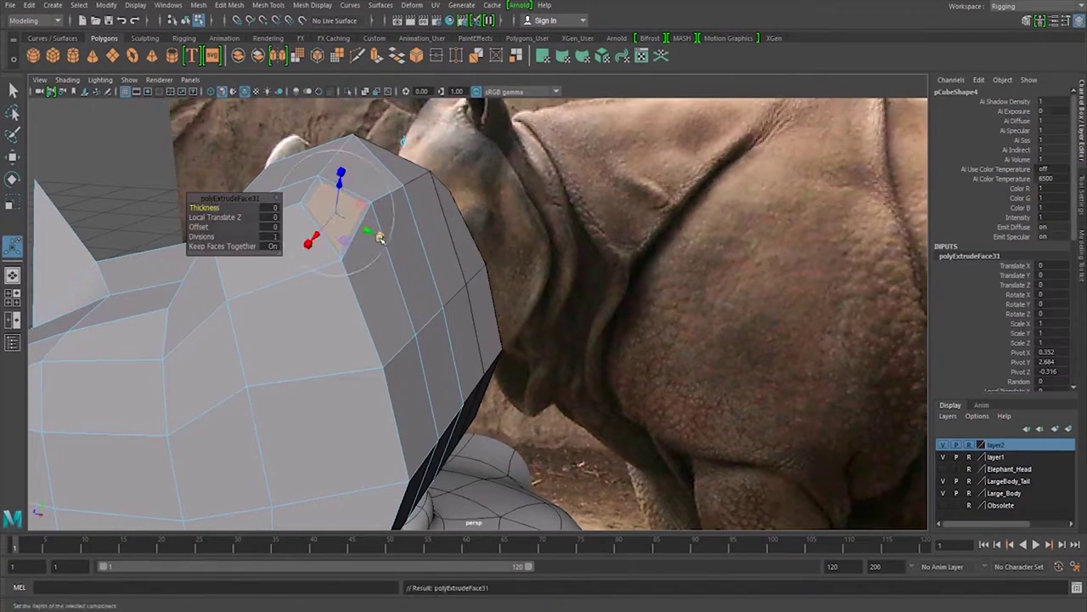
left_click_drag(343, 197, 343, 182)
- Shape the ear block's vertices and show the head as a smooth mesh
mouse_move(344, 182)
left_mouse_down("alt")
mouse_move(488, 238)
mouse_move(524, 223)
mouse_move(527, 274)
mouse_move(545, 238)
left_mouse_up("alt")
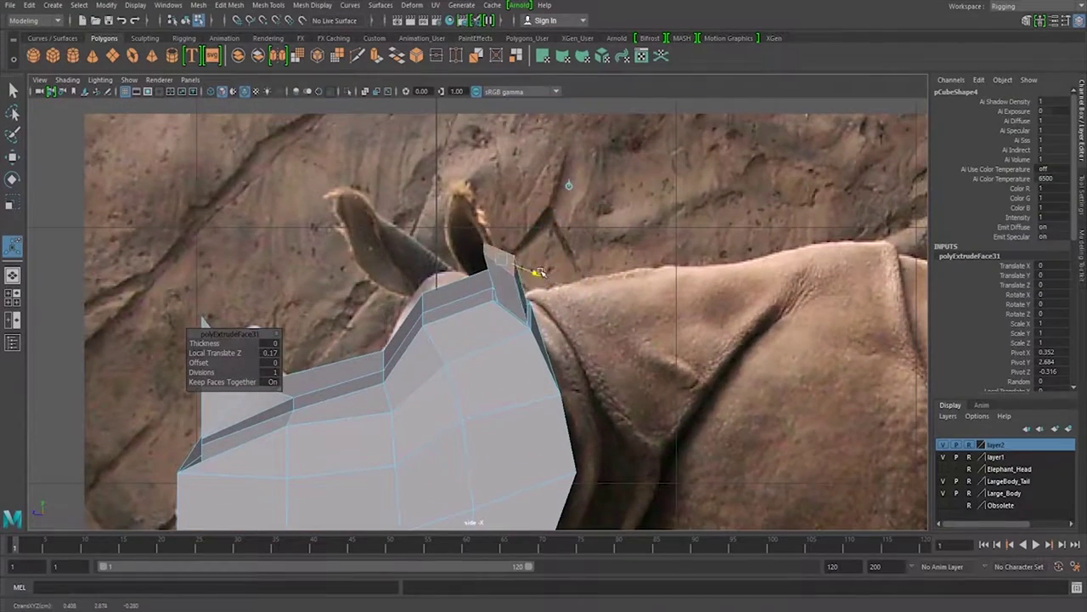
left_click_drag(563, 316, 784, 284, "alt")
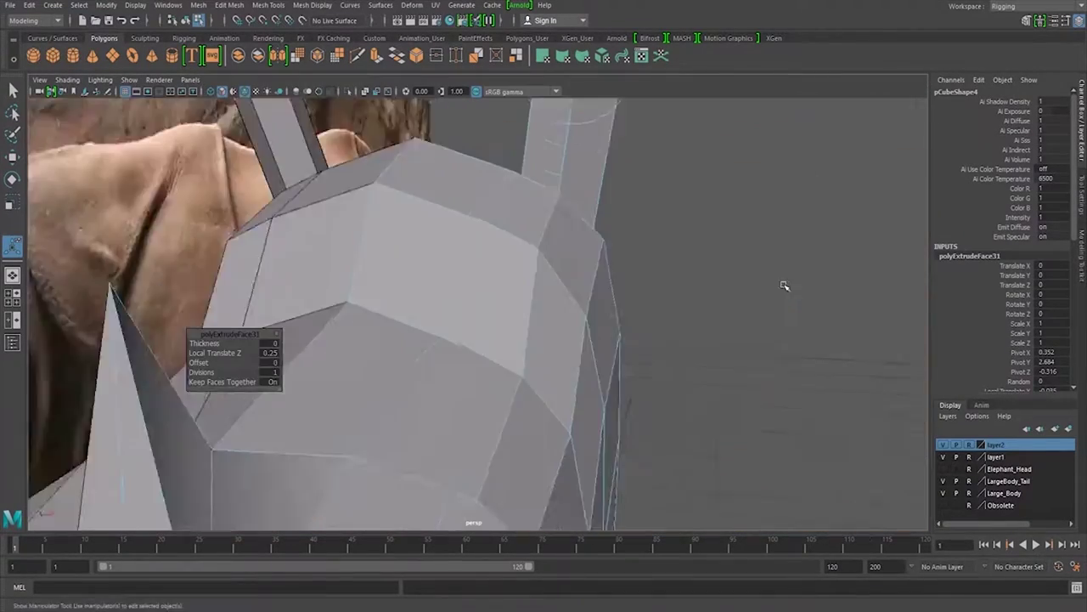
key("q")
left_click(705, 214)
mouse_move(704, 213)
left_mouse_down("alt")
mouse_move(614, 286)
mouse_move(415, 290)
mouse_move(608, 311)
mouse_move(649, 270)
mouse_move(452, 367)
left_mouse_up("alt")
left_click(415, 289)
key("w")
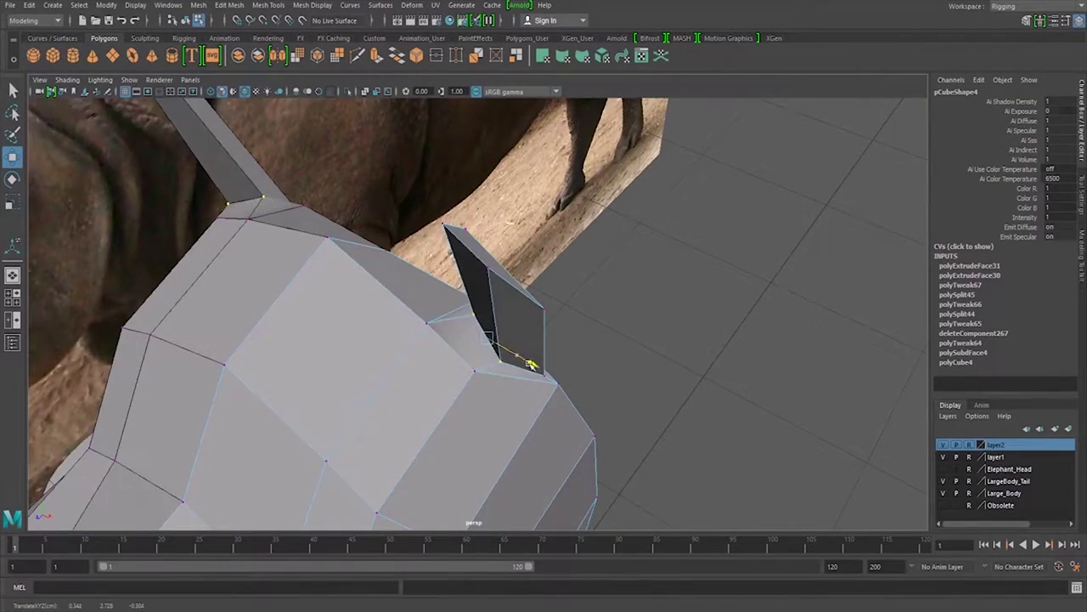
mouse_move(530, 365)
left_mouse_down("alt")
mouse_move(668, 376)
mouse_move(527, 331)
mouse_move(699, 351)
mouse_move(721, 181)
mouse_move(615, 185)
mouse_move(728, 357)
mouse_move(606, 255)
left_mouse_up("alt")
key("3")
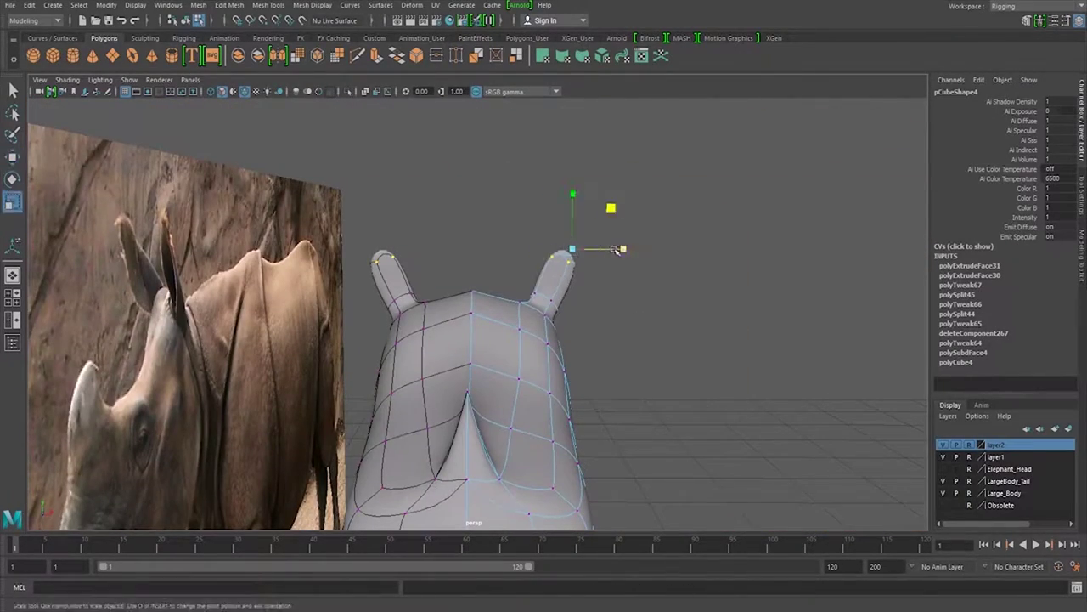
- Select the right ear vertices and inspect the head from behind, below and three-quarter angles
mouse_move(674, 262)
left_mouse_down("alt")
mouse_move(590, 347)
mouse_move(648, 340)
mouse_move(657, 311)
mouse_move(770, 310)
mouse_move(462, 206)
left_mouse_up("alt")
left_click_drag(462, 206, 487, 308)
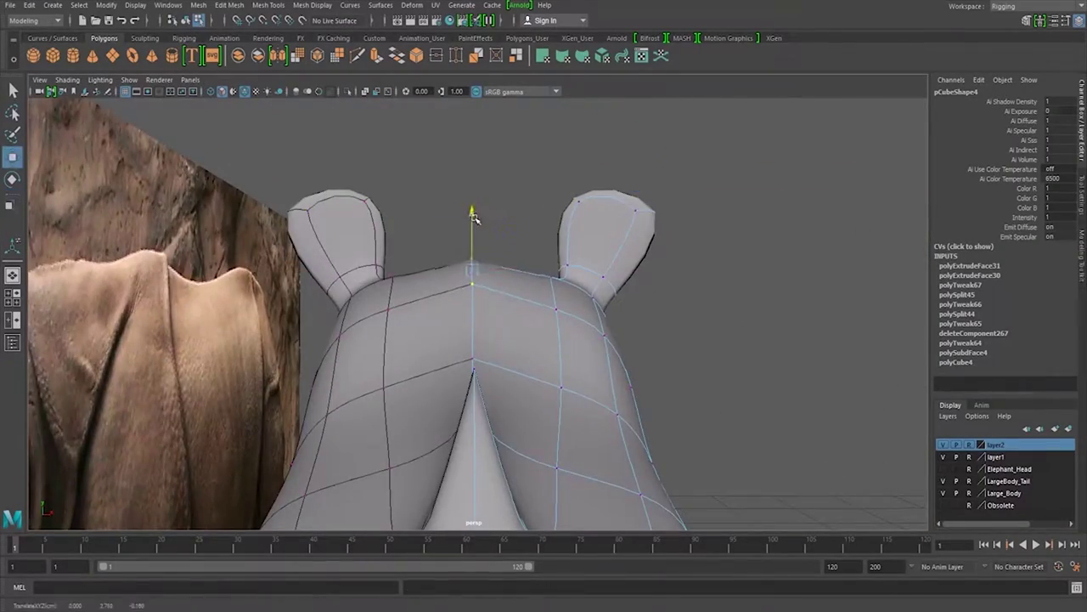
mouse_move(473, 217)
left_mouse_down("alt")
mouse_move(412, 238)
mouse_move(589, 315)
mouse_move(545, 354)
mouse_move(687, 354)
mouse_move(636, 462)
mouse_move(433, 454)
left_mouse_up("alt")
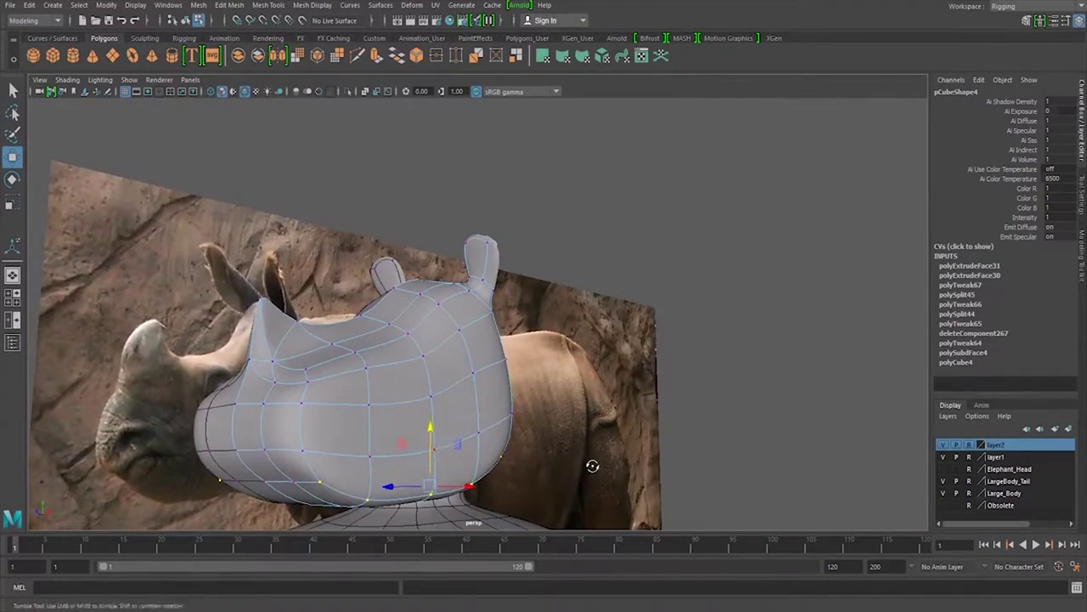
mouse_move(592, 466)
left_mouse_down("alt")
mouse_move(655, 483)
mouse_move(565, 461)
mouse_move(588, 432)
mouse_move(670, 413)
mouse_move(525, 384)
left_mouse_up("alt")
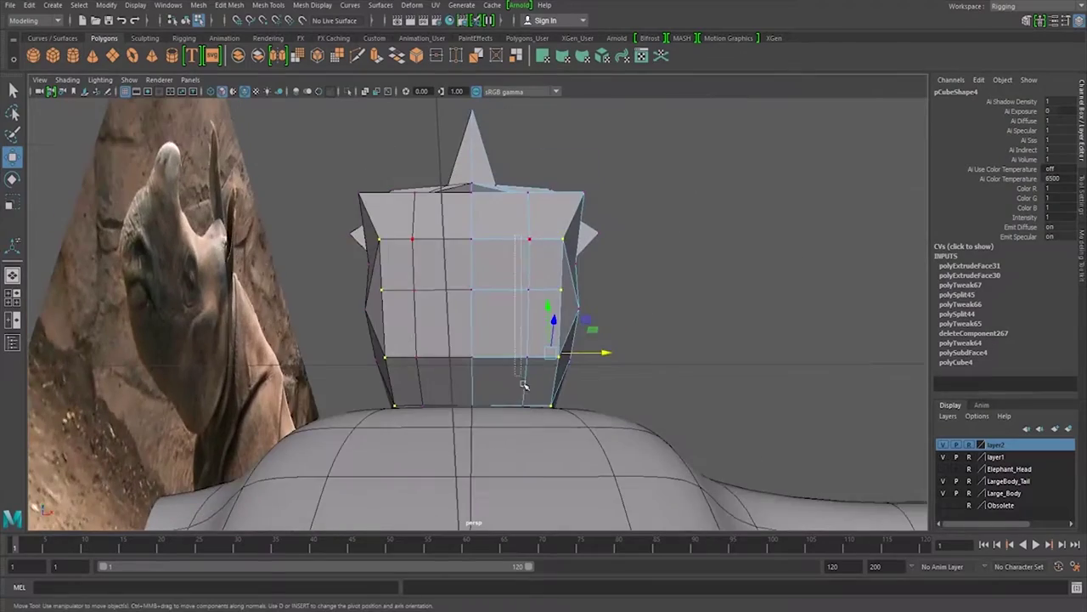
mouse_move(592, 359)
left_mouse_down("alt")
mouse_move(697, 415)
mouse_move(526, 432)
mouse_move(653, 427)
mouse_move(682, 439)
mouse_move(672, 442)
left_mouse_up("alt")
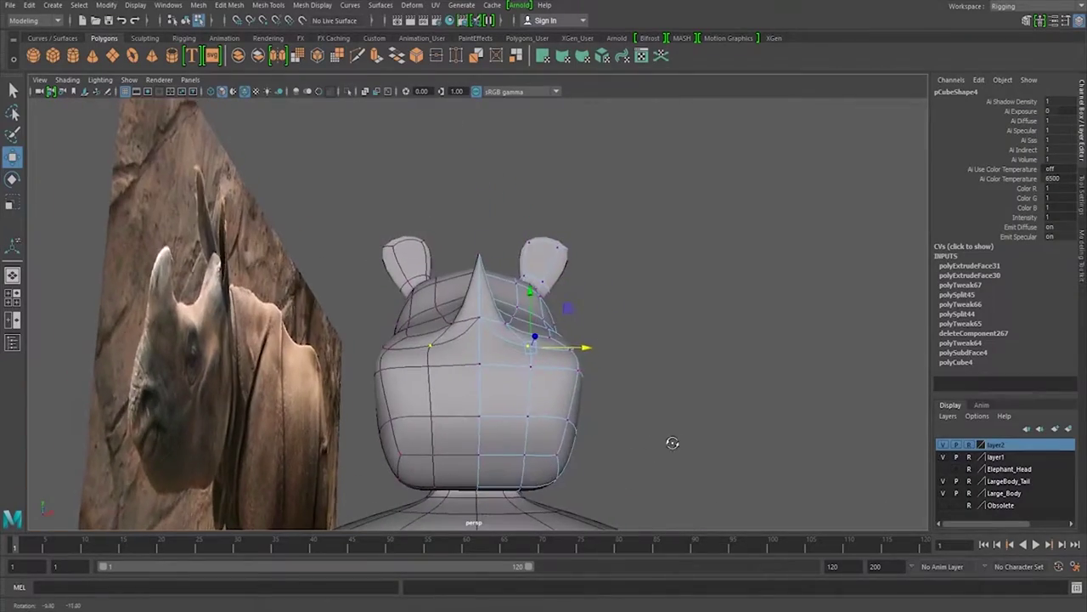
- Compare the head against the side photo and pick a vertex to readjust the horn tip
left_click_drag(537, 505, 557, 466, "alt")
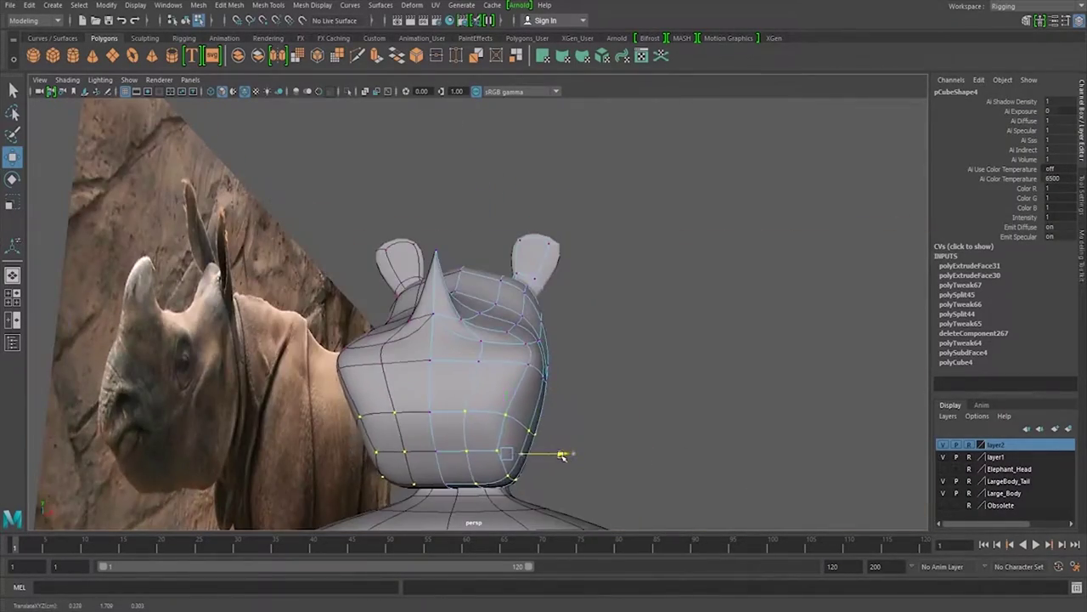
mouse_move(561, 455)
left_mouse_down("alt")
mouse_move(606, 444)
mouse_move(578, 451)
mouse_move(615, 428)
mouse_move(564, 422)
left_mouse_up("alt")
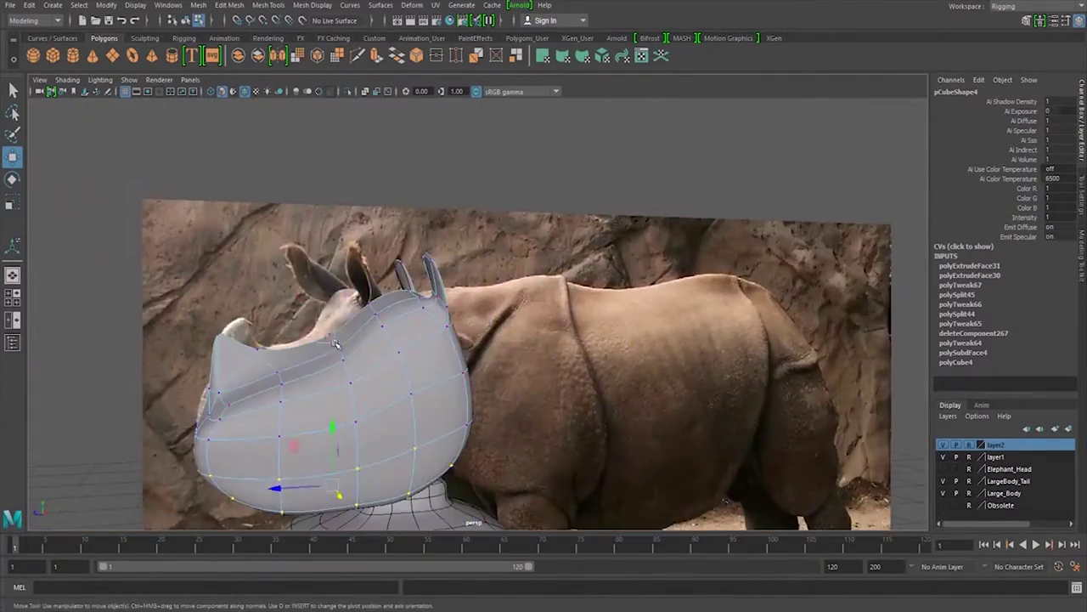
mouse_move(336, 343)
left_mouse_down("alt")
mouse_move(597, 424)
mouse_move(643, 393)
mouse_move(910, 486)
mouse_move(556, 400)
mouse_move(219, 371)
mouse_move(377, 396)
left_mouse_up("alt")
left_click(173, 348)
scroll(229, 338, "up", 3)
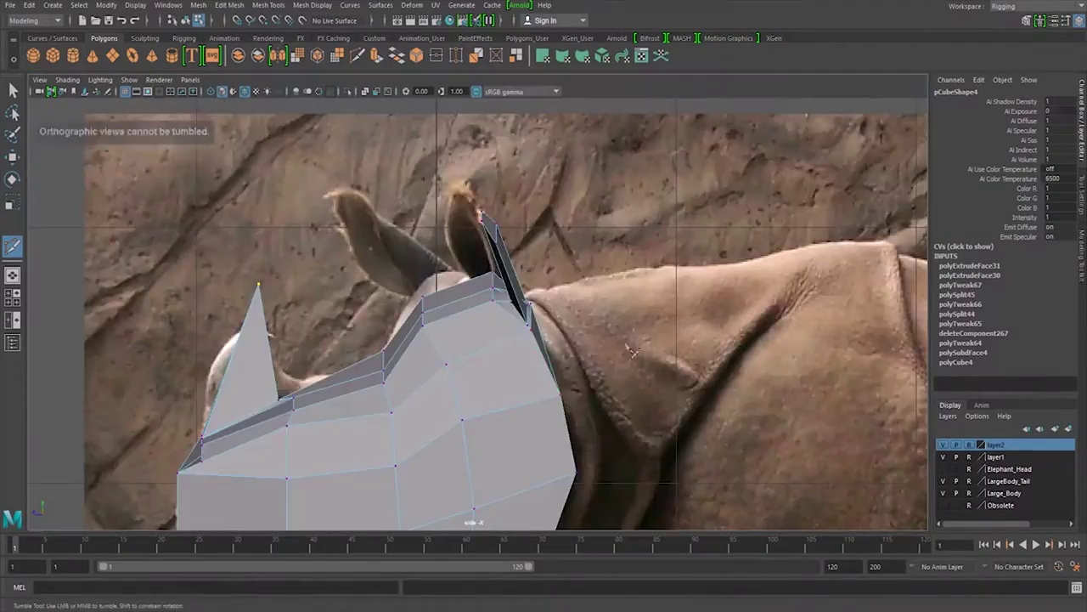
- Insert an extra edge loop across the head in side view and preview it smoothed
left_click_drag(564, 384, 223, 415, "alt")
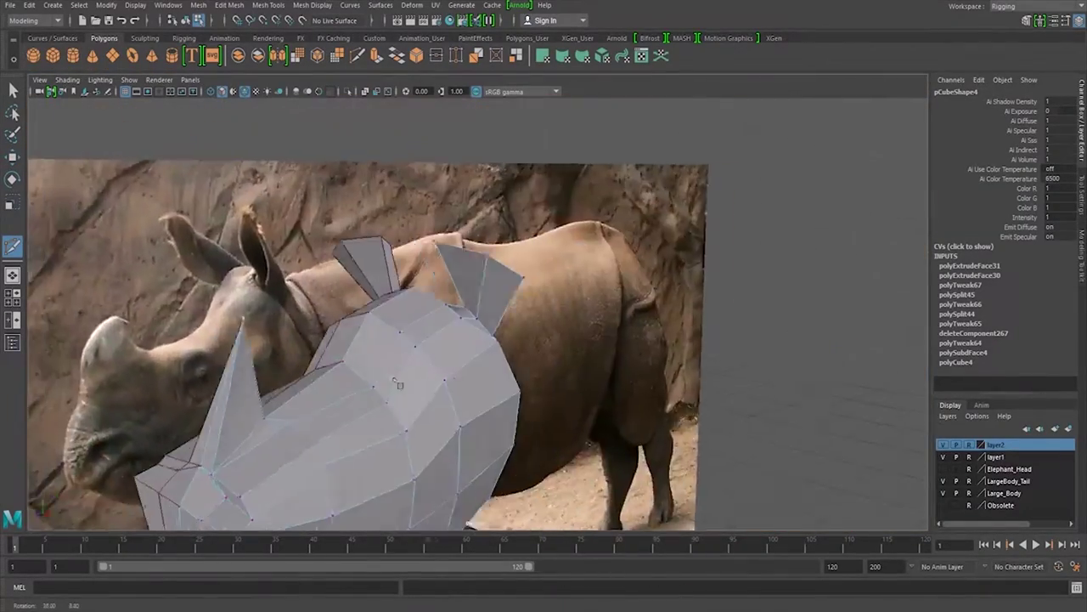
key("space")
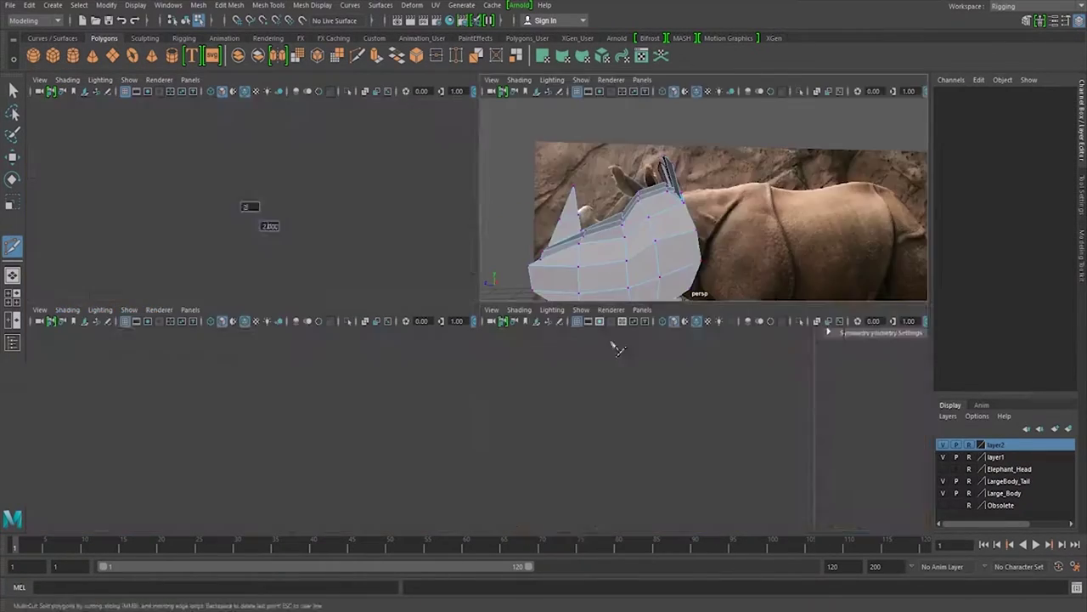
key("space")
key("w")
key("3")
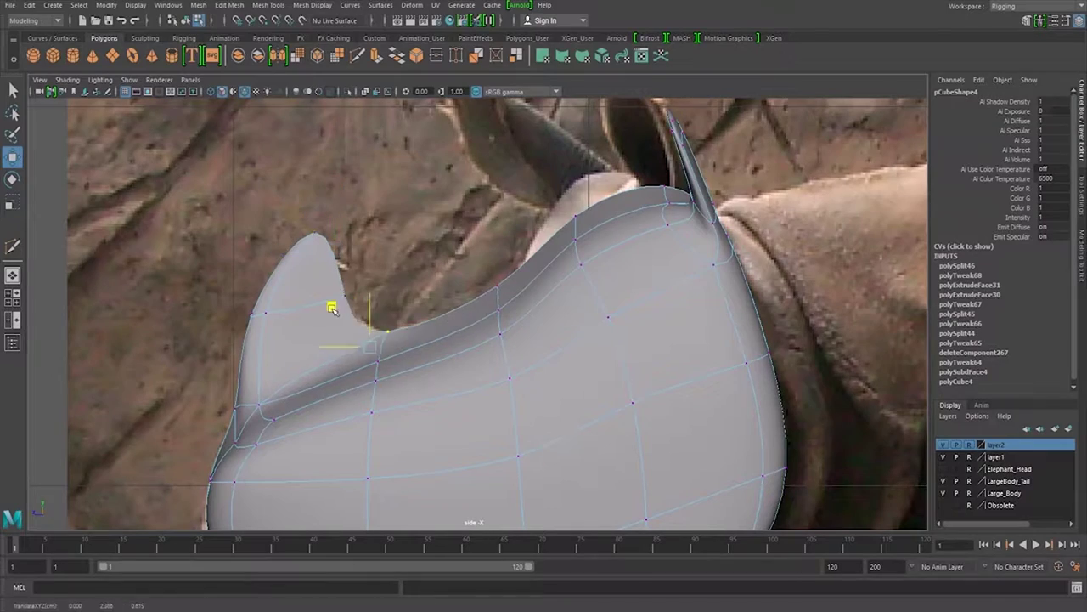
- Widen the head's lower rows and reshape the crown in perspective for a fuller jaw
key("space")
key("space")
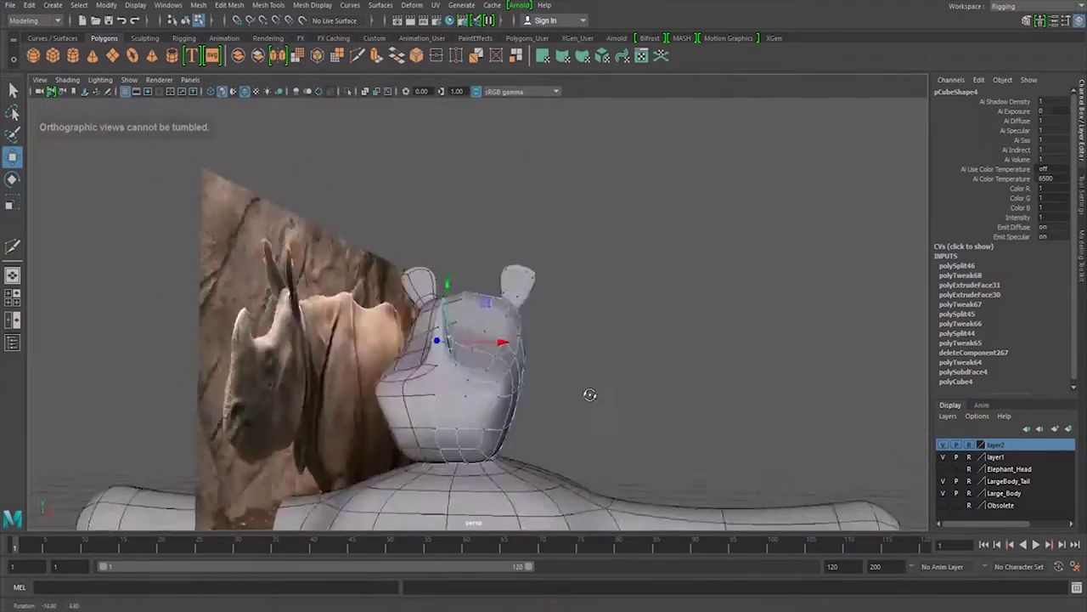
mouse_move(587, 396)
left_mouse_down("alt")
mouse_move(633, 387)
mouse_move(602, 361)
left_mouse_up("alt")
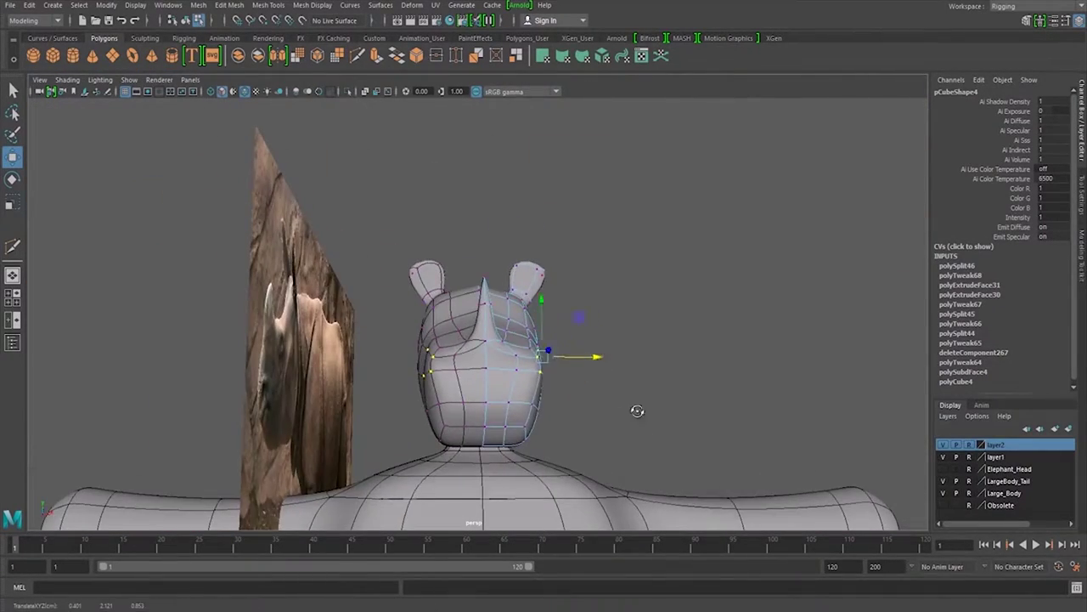
mouse_move(637, 411)
left_mouse_down("alt")
mouse_move(552, 413)
mouse_move(636, 405)
mouse_move(626, 400)
mouse_move(656, 423)
mouse_move(603, 396)
mouse_move(393, 454)
mouse_move(561, 426)
mouse_move(478, 427)
mouse_move(537, 425)
mouse_move(425, 306)
left_mouse_up("alt")
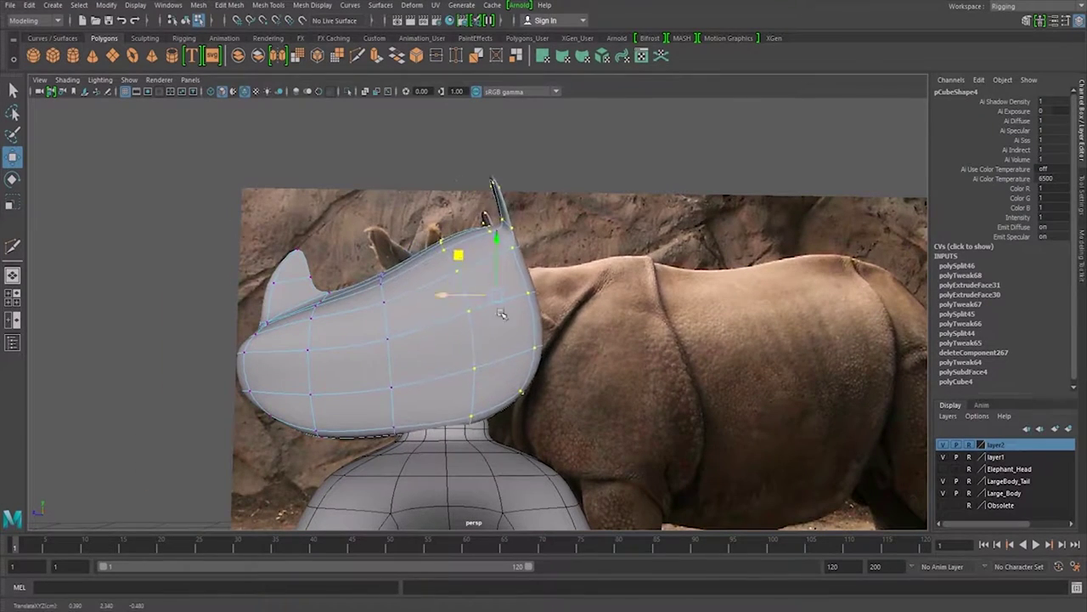
right_click_drag(450, 272, 505, 259)
left_click_drag(551, 365, 697, 361, "alt")
mouse_move(994, 446)
right_mouse_down()
mouse_move(1018, 491)
mouse_move(996, 498)
right_mouse_up()
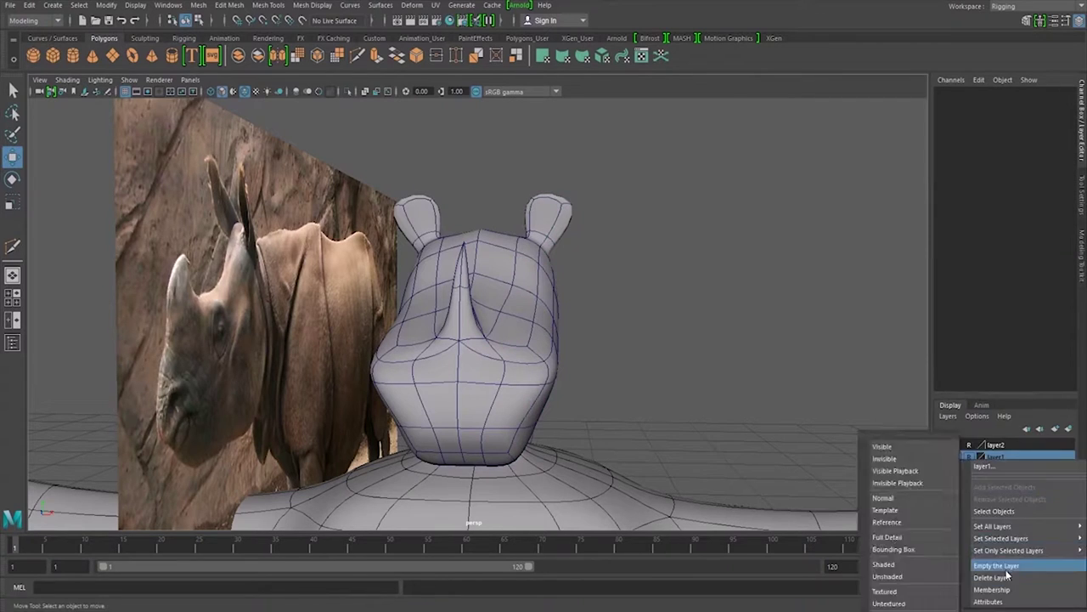
- Hide the reference photo plane and combine the two head halves into one mesh
left_click(1000, 480)
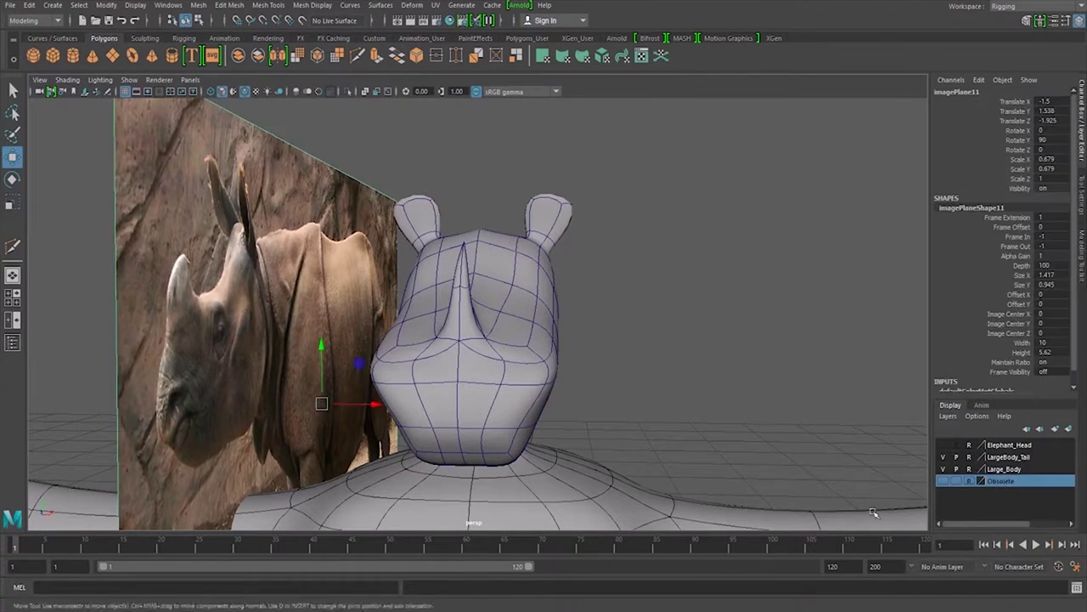
key("ctrl+h")
left_click(411, 328)
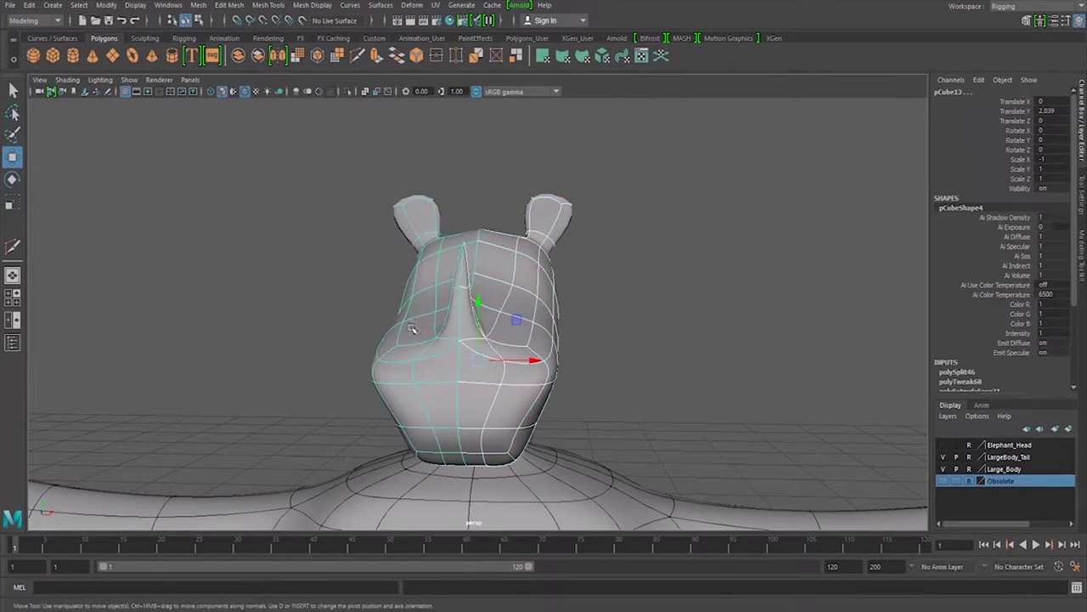
left_click(229, 5)
left_click(246, 223)
- Merge the centre seam vertices of the combined head
right_click(487, 285)
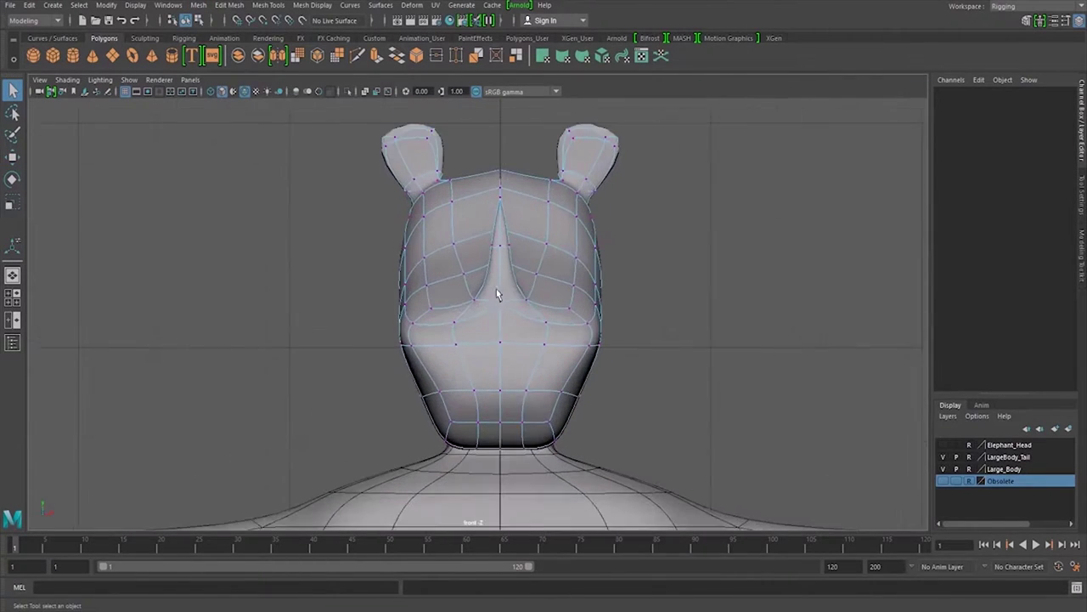
left_click(504, 476)
left_click_drag(666, 331, 638, 473, "alt")
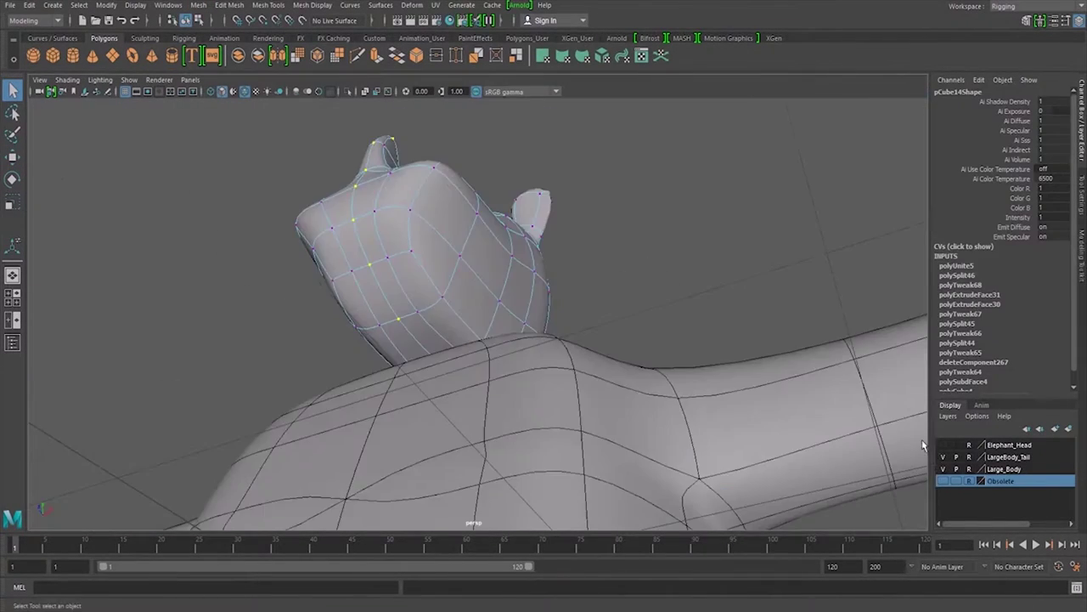
left_click(942, 469)
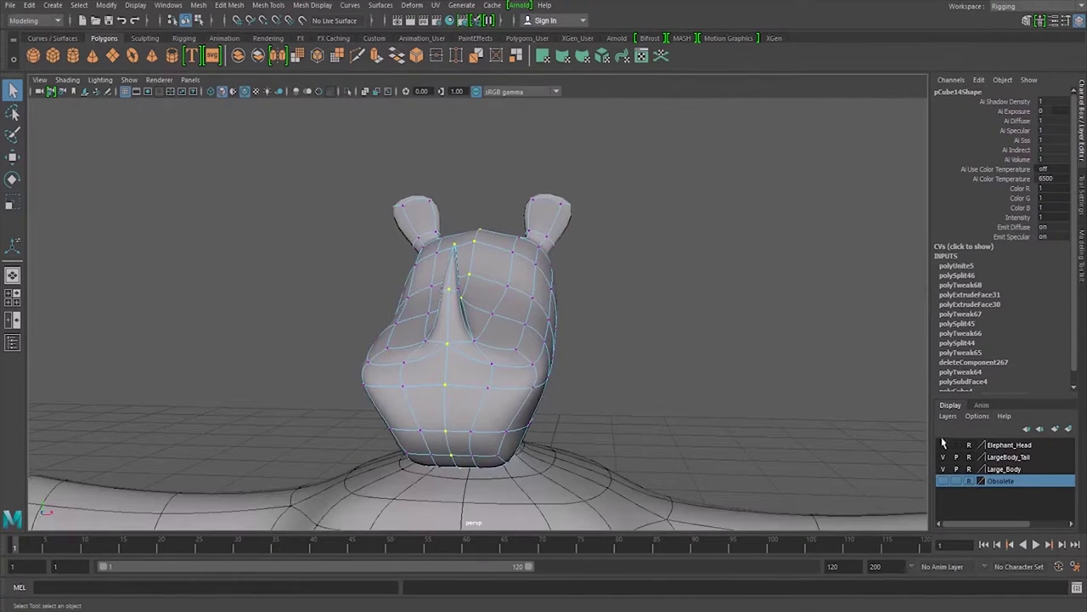
left_click(229, 5)
left_click(246, 144)
- Move the horn tip vertex to sharpen the horn in side view
left_click_drag(632, 302, 596, 339, "alt")
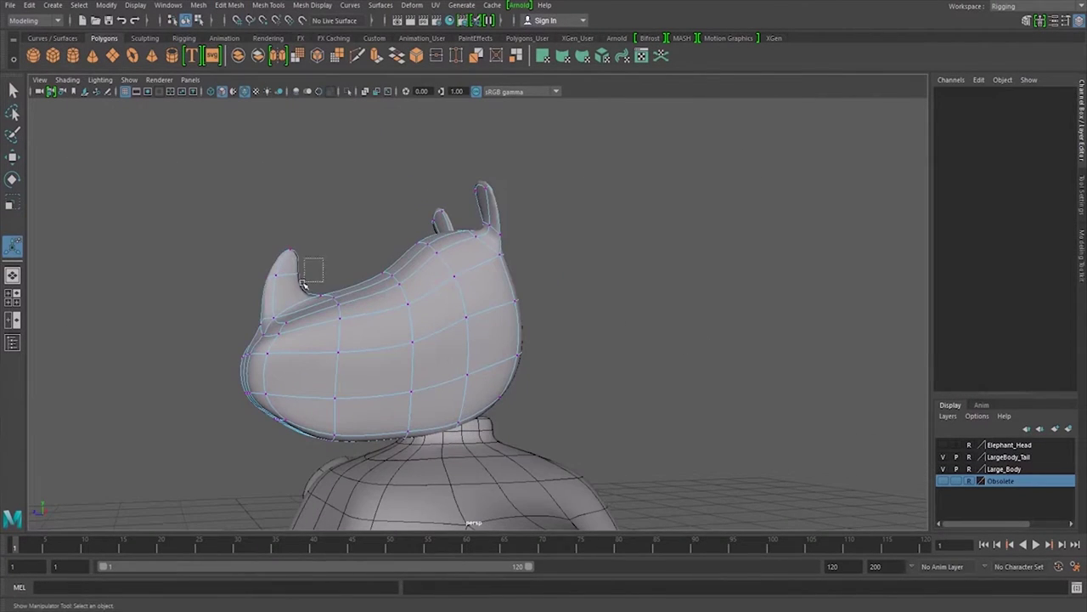
left_click_drag(304, 284, 303, 286)
key("w")
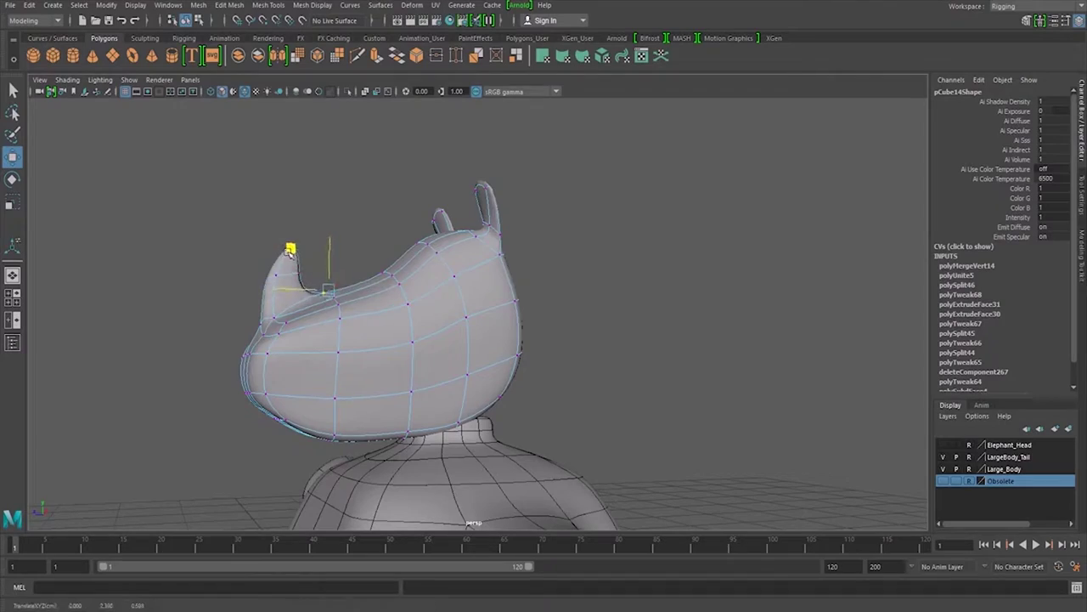
mouse_move(289, 249)
left_mouse_down("alt")
mouse_move(636, 377)
mouse_move(396, 379)
mouse_move(554, 380)
mouse_move(699, 418)
mouse_move(700, 393)
mouse_move(733, 401)
mouse_move(625, 409)
mouse_move(427, 328)
mouse_move(570, 400)
mouse_move(561, 425)
mouse_move(350, 329)
mouse_move(679, 417)
mouse_move(527, 425)
mouse_move(690, 425)
mouse_move(645, 420)
left_mouse_up("alt")
left_click(427, 328)
- Hide the Elephant_Head layer, create a Rhino_Head layer and add the head to it
left_click(943, 444)
left_click(948, 415)
left_click(996, 442)
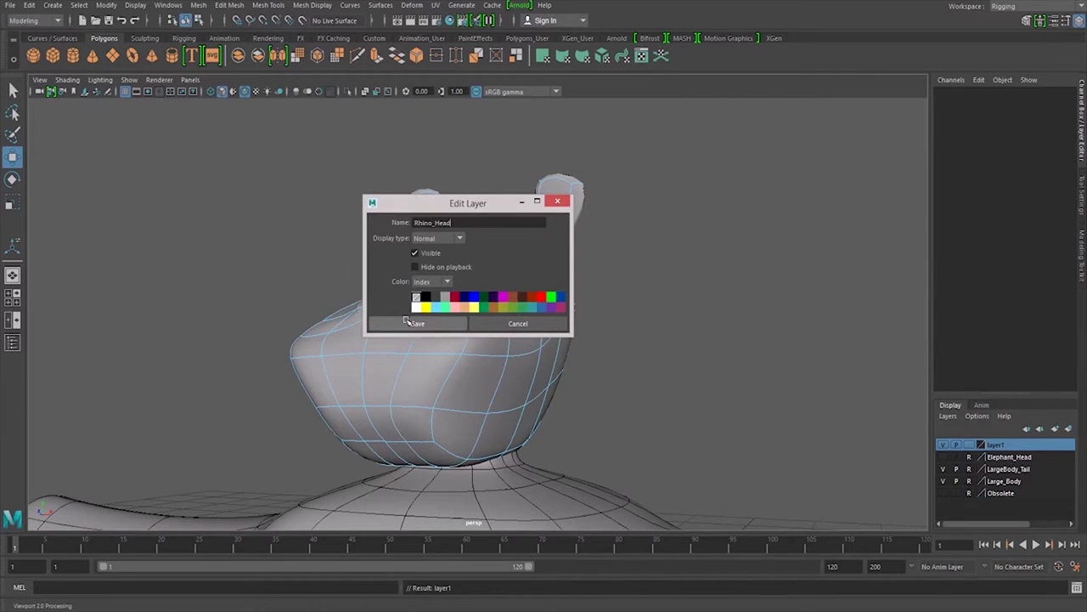
left_click(561, 349)
right_click(1004, 445)
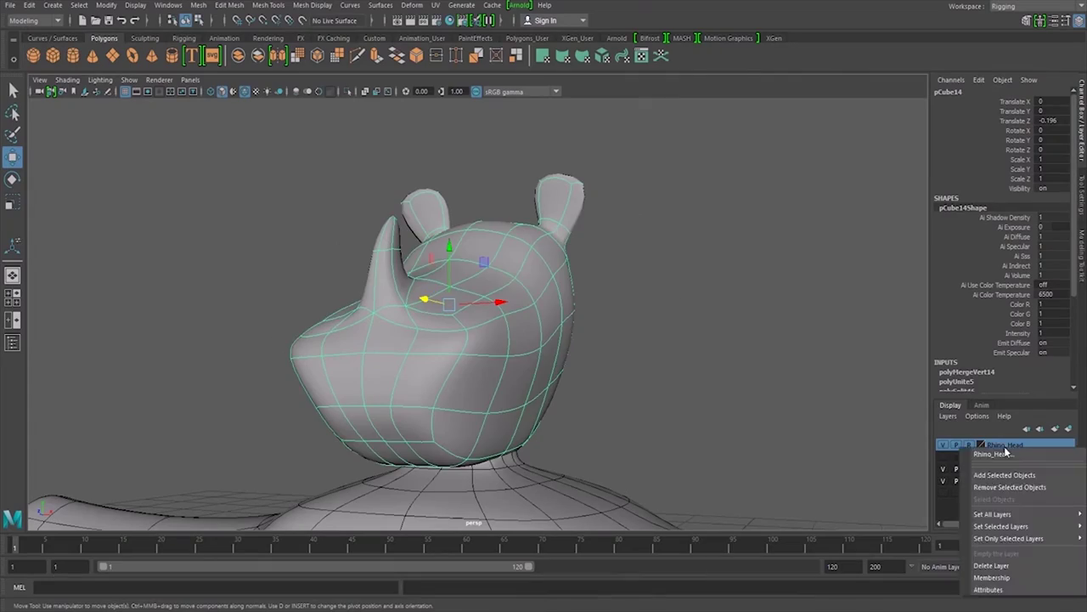
left_click(708, 376)
left_click_drag(708, 376, 719, 369, "alt")
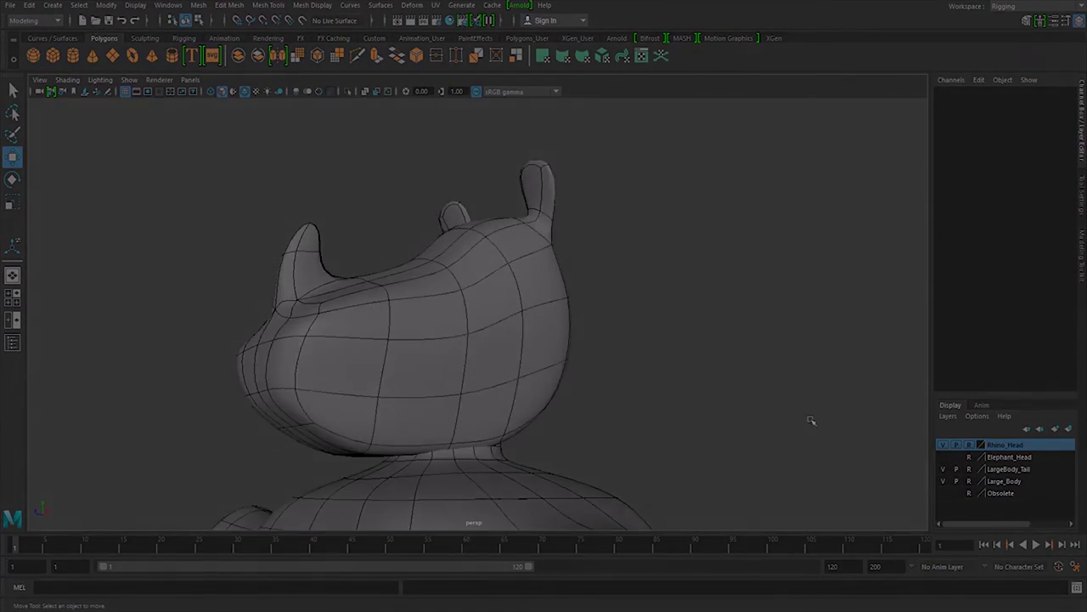